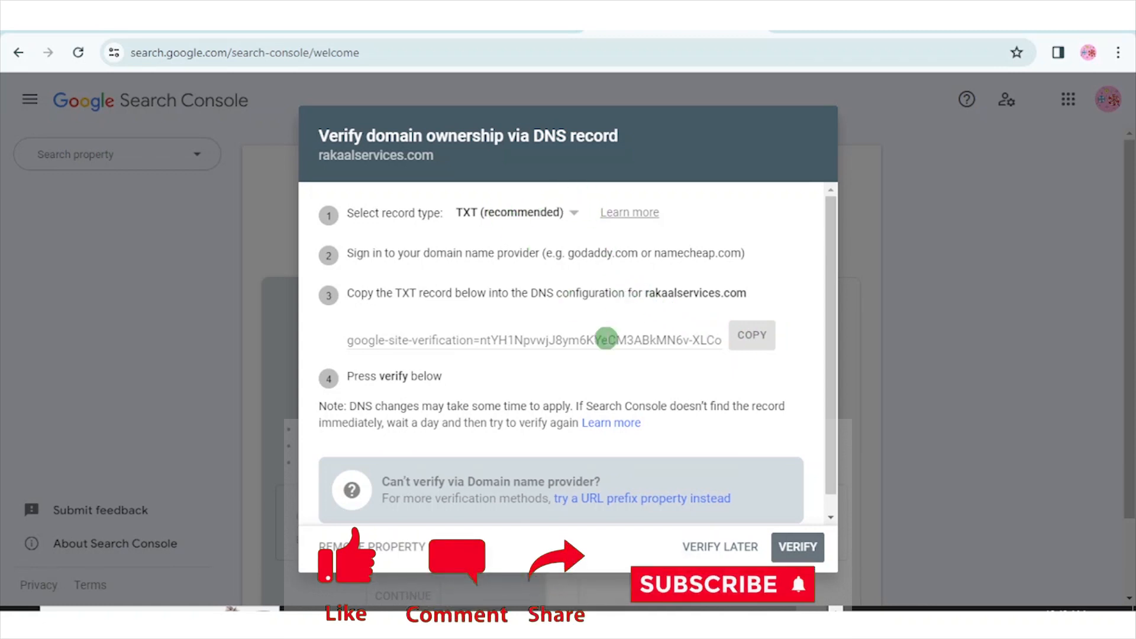
- Copy the TXT verification record for rakaalservices.com and look through the domain's zone records in cPanel's Zone Editor
{"action": "left_click", "coordinate": [752, 337]}
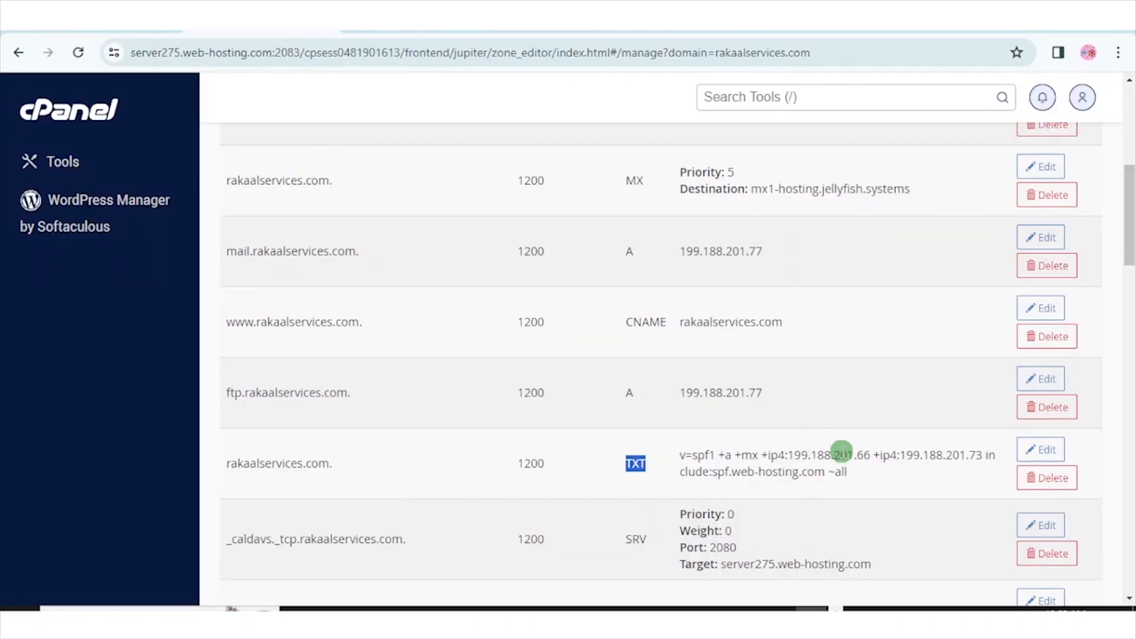
{"action": "scroll", "coordinate": [840, 449], "scroll_direction": "down", "scroll_amount": 4}
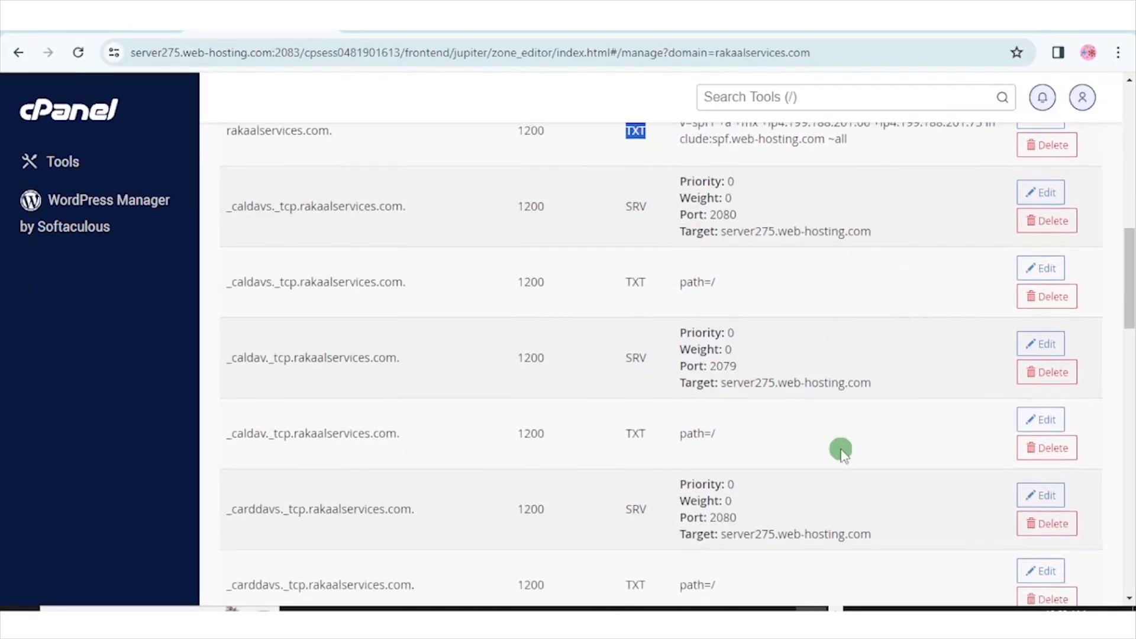
{"action": "scroll", "coordinate": [641, 431], "scroll_direction": "down", "scroll_amount": 3}
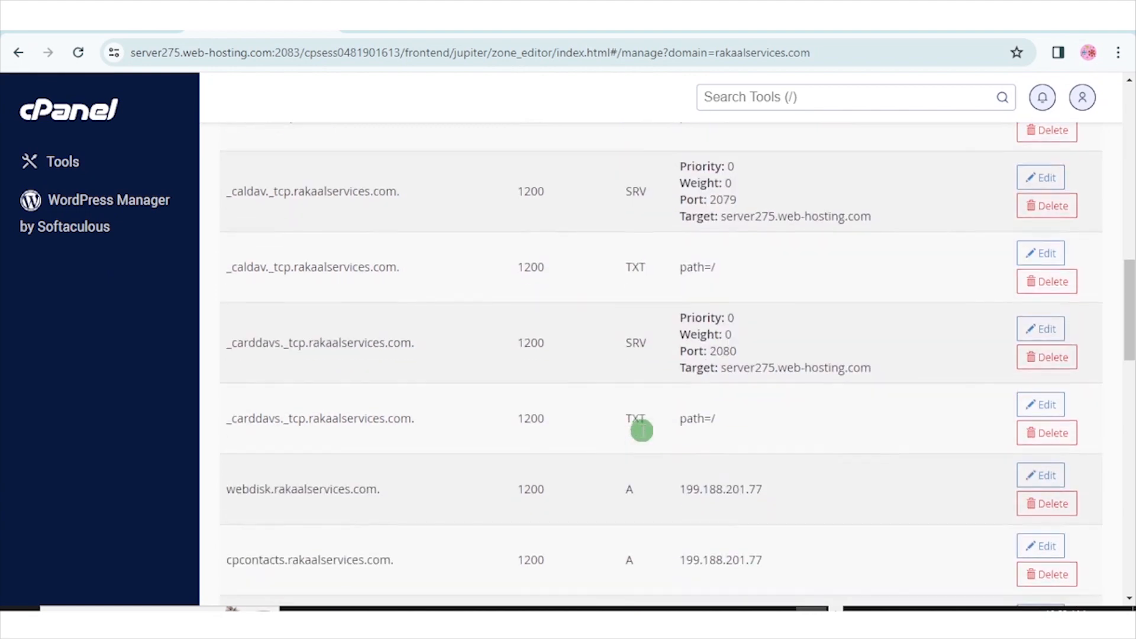
{"action": "scroll", "coordinate": [641, 430], "scroll_direction": "down", "scroll_amount": 10}
{"action": "scroll", "coordinate": [643, 430], "scroll_direction": "up", "scroll_amount": 10}
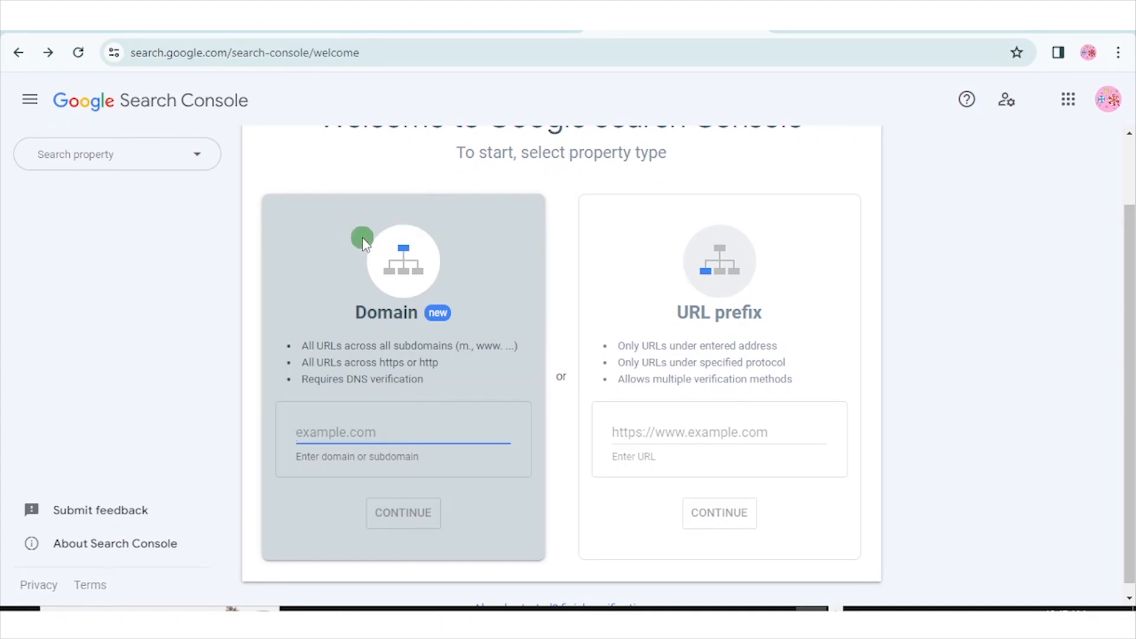
- Check the Search Console property list for existing unverified properties, starting from the welcome page
{"action": "scroll", "coordinate": [354, 242], "scroll_direction": "up", "scroll_amount": 2}
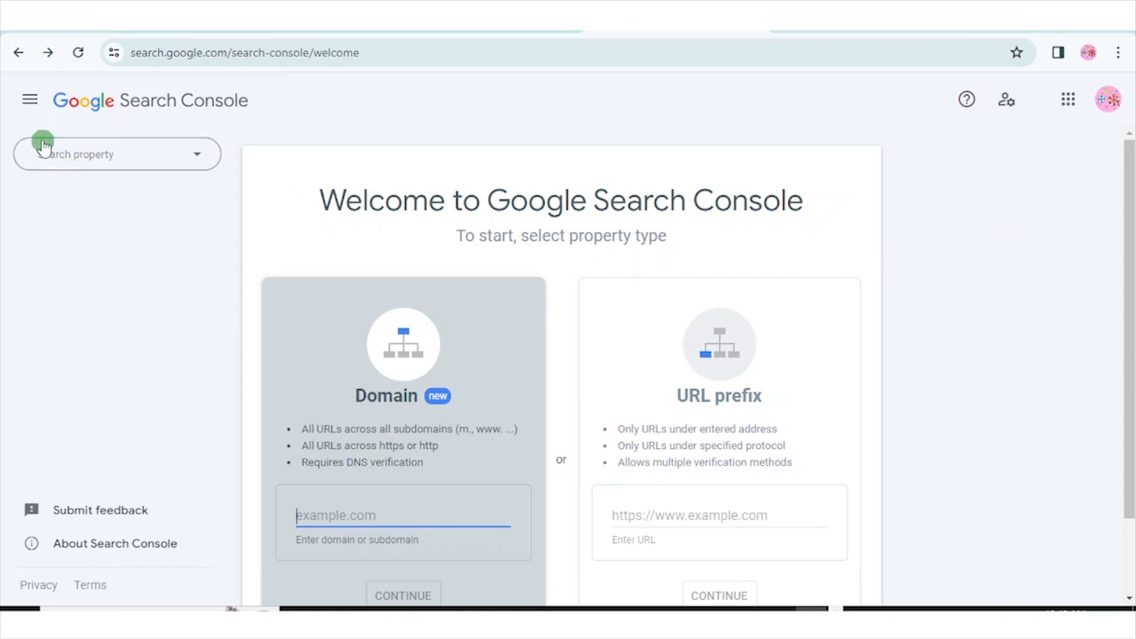
{"action": "left_click", "coordinate": [30, 102]}
{"action": "left_click", "coordinate": [31, 101]}
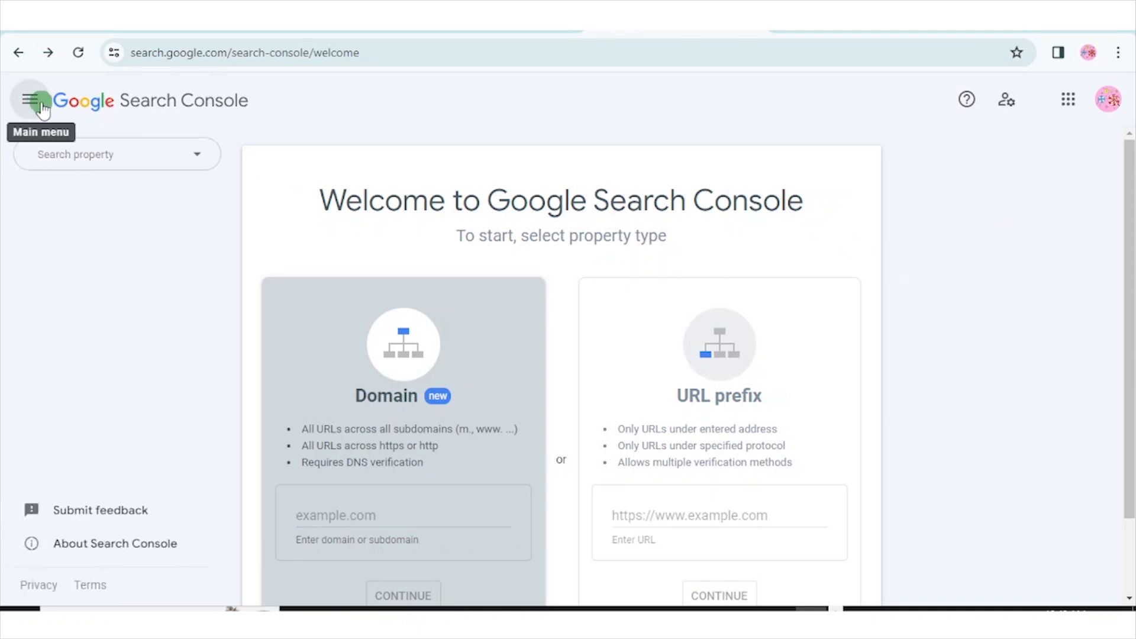
{"action": "left_click", "coordinate": [202, 152]}
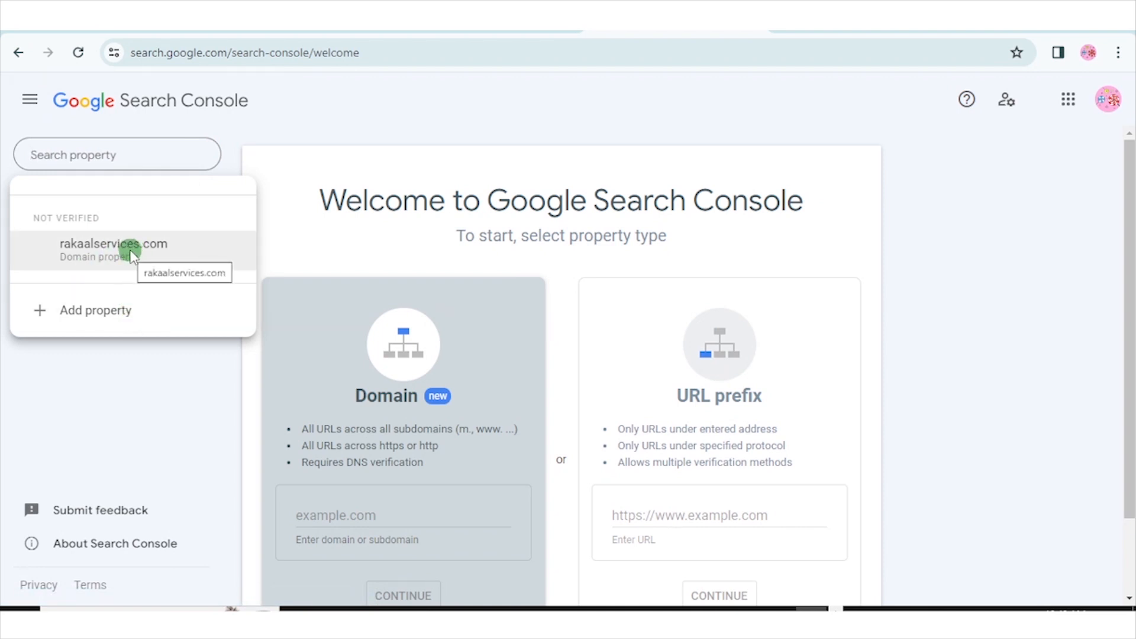
{"action": "left_click", "coordinate": [293, 223]}
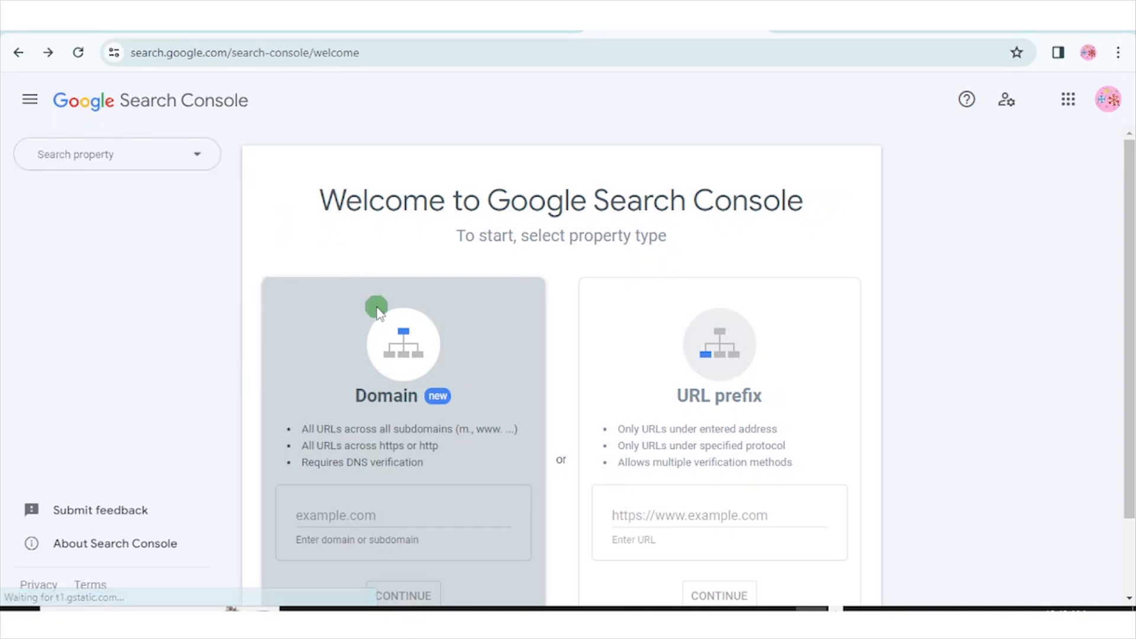
- Add yourwebsitename.com as a Domain property and postpone its ownership verification
{"action": "scroll", "coordinate": [390, 282], "scroll_direction": "down", "scroll_amount": 2}
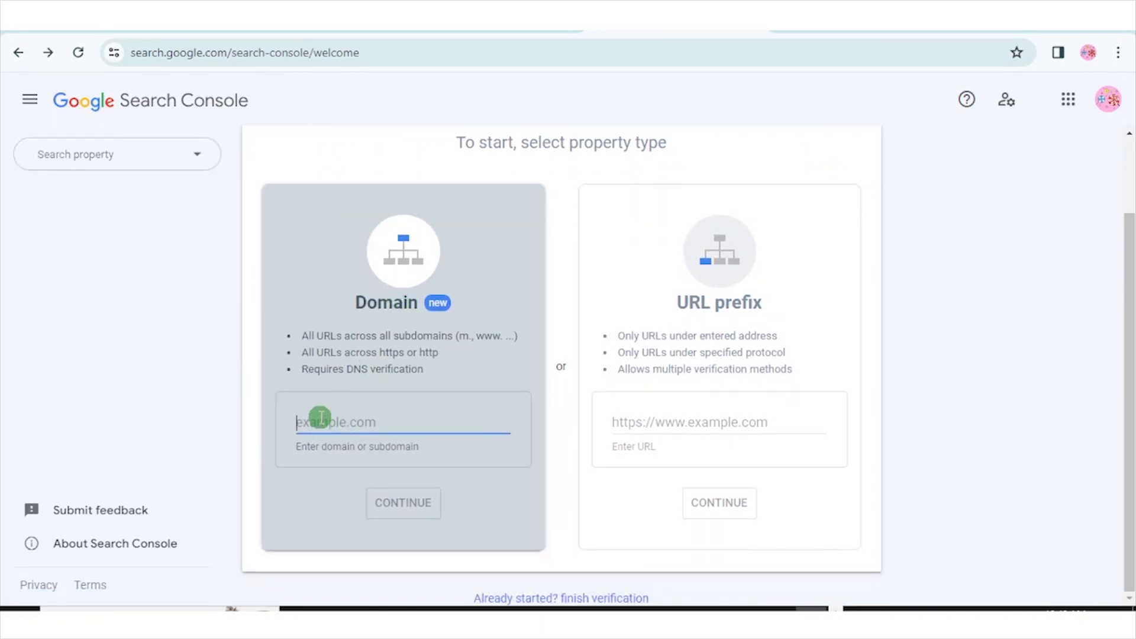
{"action": "type", "text": "yourwebsitename.com"}
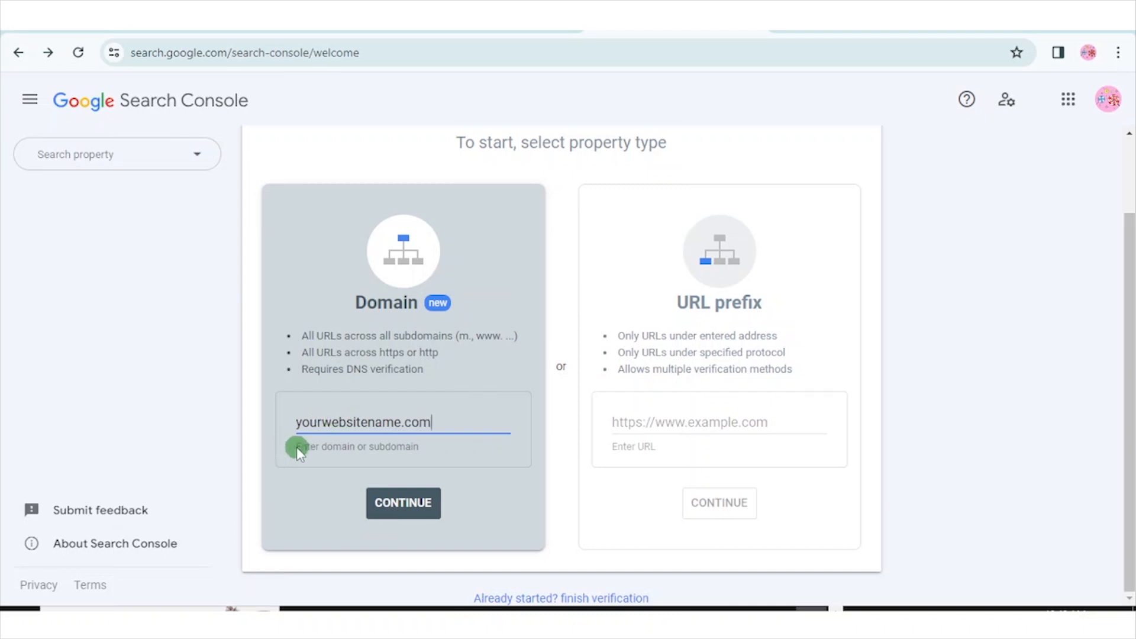
{"action": "left_click", "coordinate": [392, 504]}
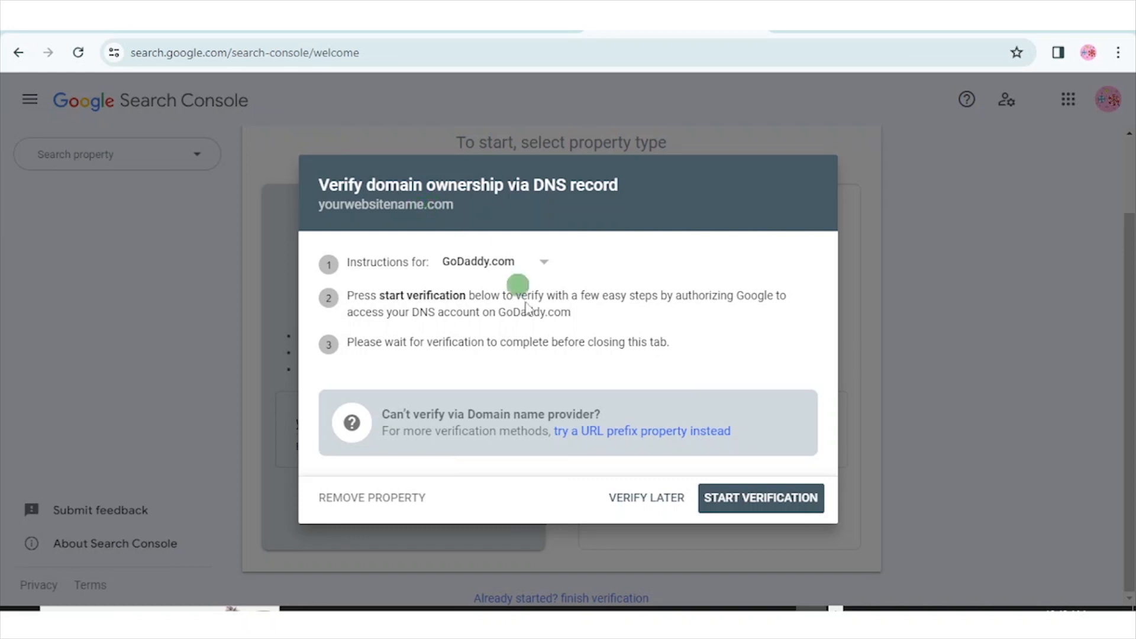
{"action": "left_click", "coordinate": [641, 497]}
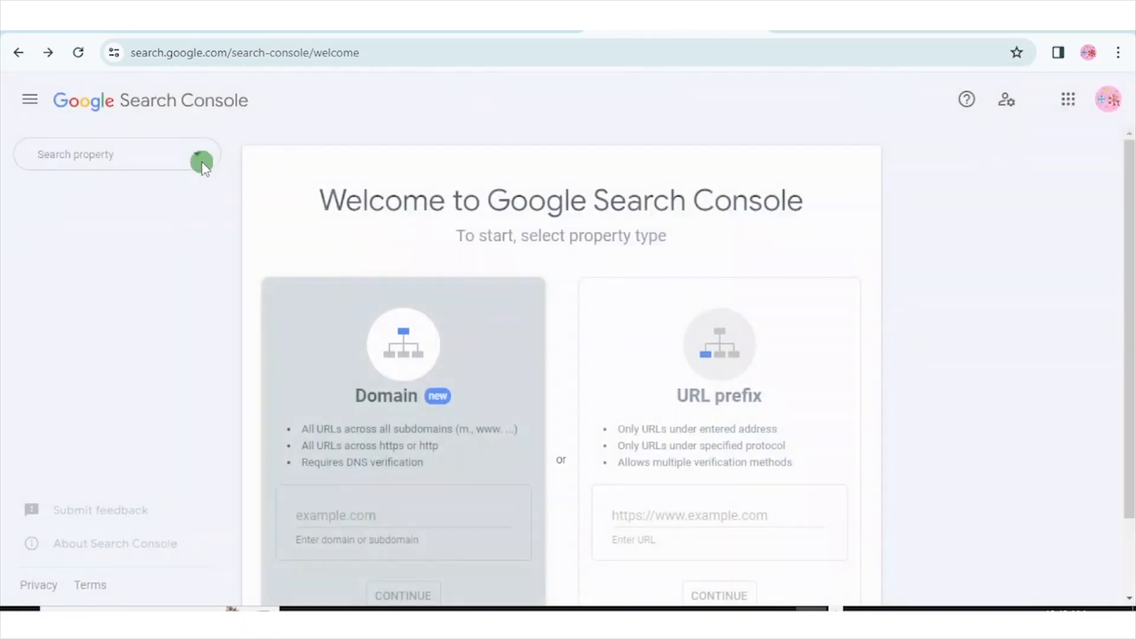
- Open the unverified rakaalservices.com property and copy its TXT verification record
{"action": "left_click", "coordinate": [202, 163]}
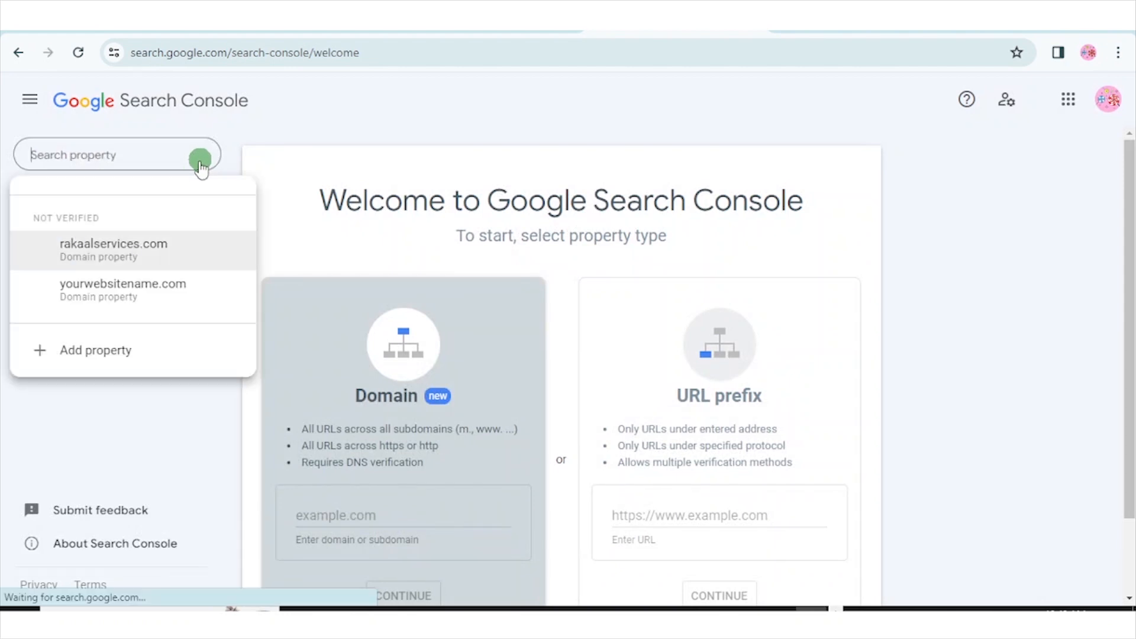
{"action": "left_click", "coordinate": [130, 258]}
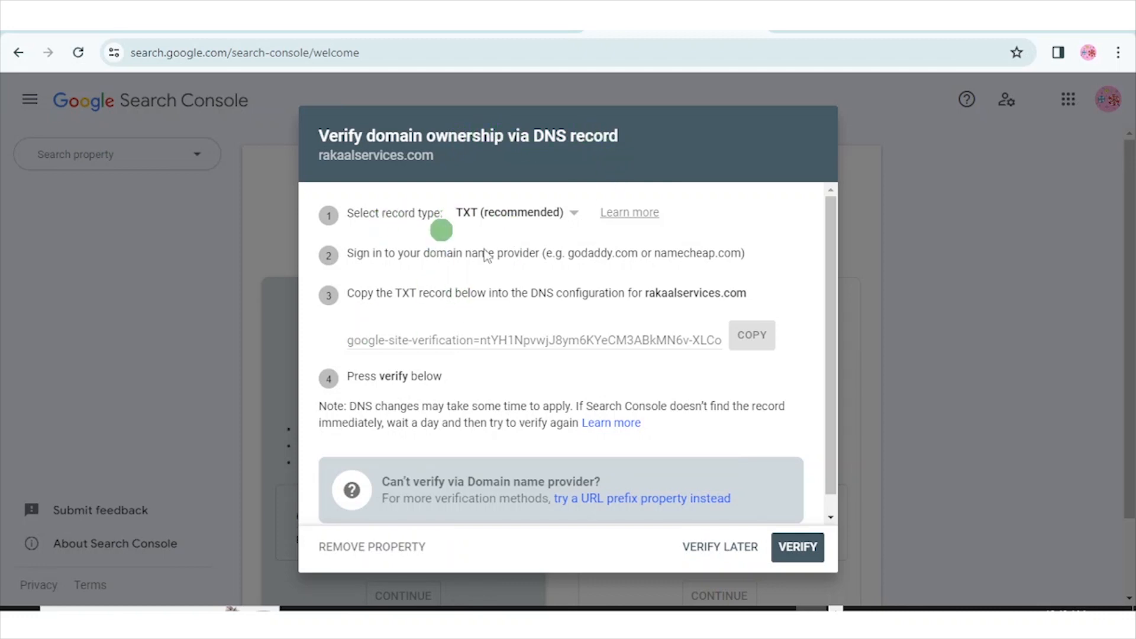
{"action": "left_click", "coordinate": [752, 336]}
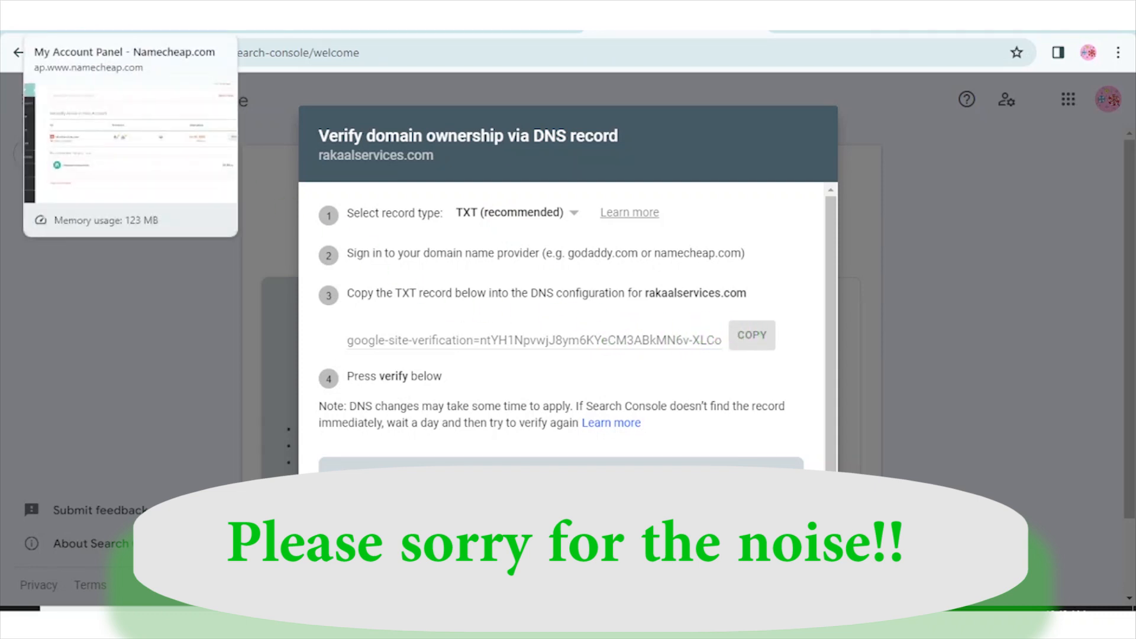
- Switch to the Namecheap account, view the hosting subscriptions and open cPanel for rakaalservices.com
{"action": "left_click", "coordinate": [125, 22]}
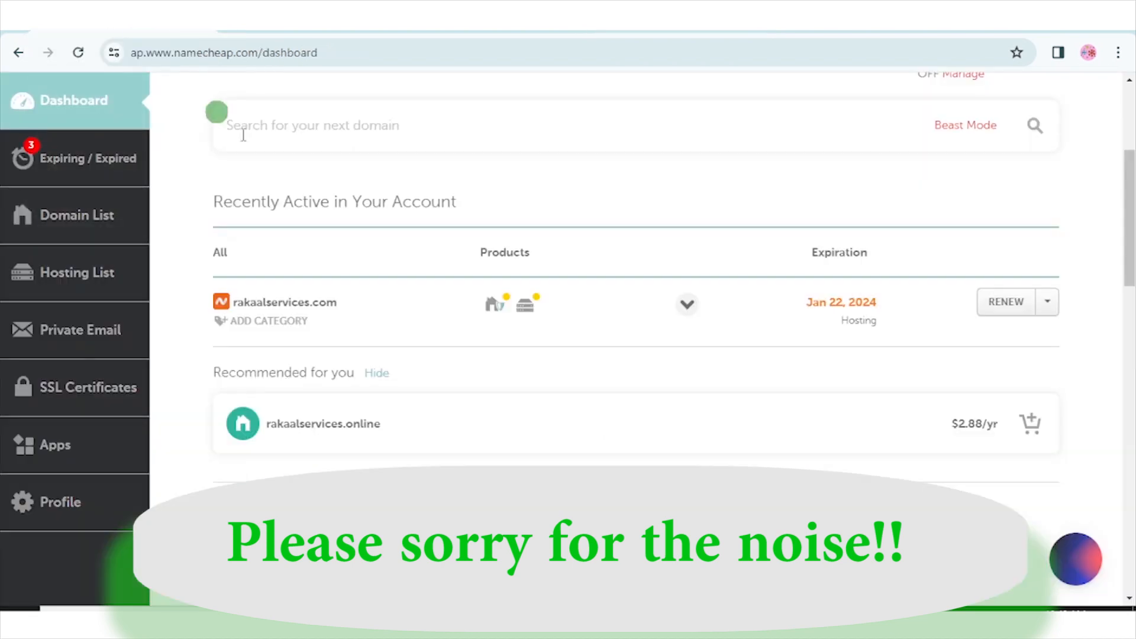
{"action": "scroll", "coordinate": [435, 244], "scroll_direction": "up", "scroll_amount": 5}
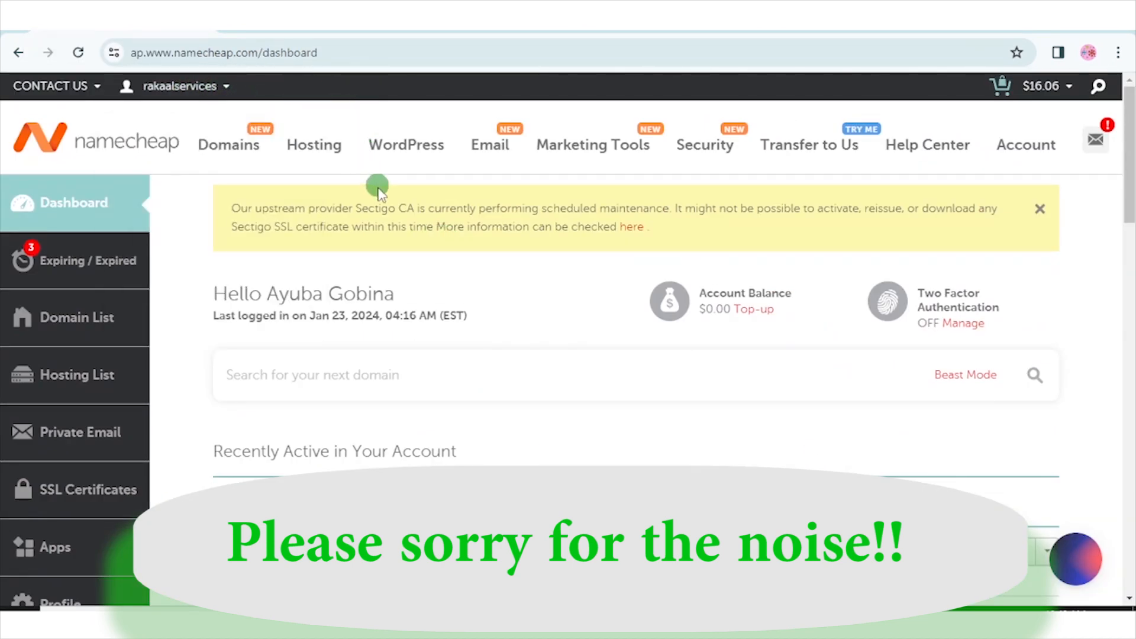
{"action": "mouse_move", "coordinate": [88, 92]}
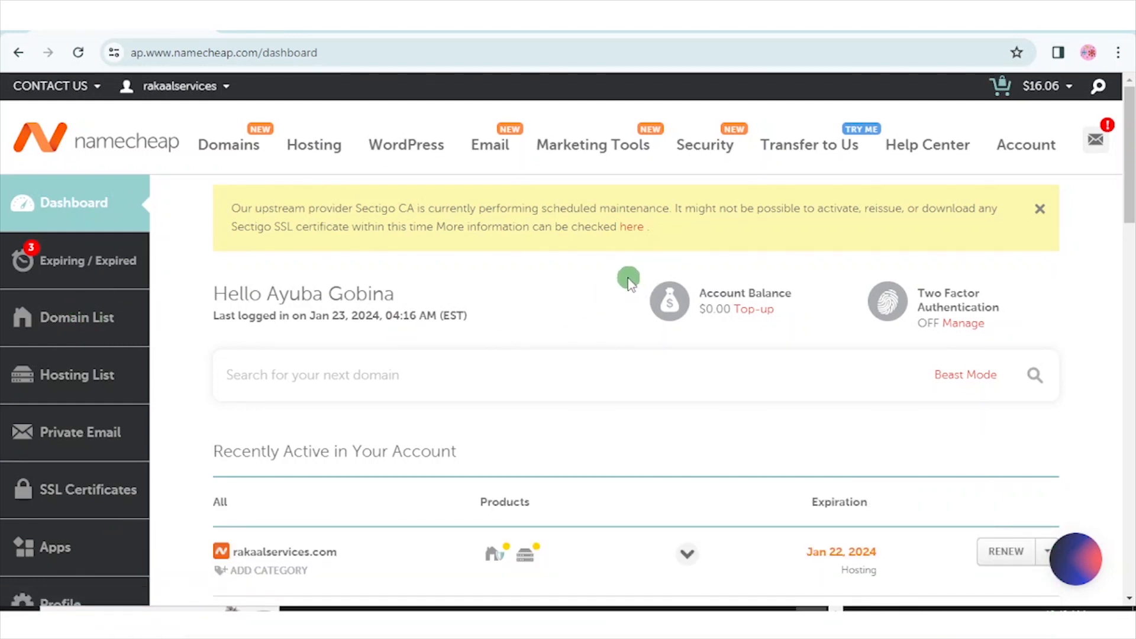
{"action": "scroll", "coordinate": [593, 269], "scroll_direction": "down", "scroll_amount": 2}
{"action": "left_click", "coordinate": [66, 290]}
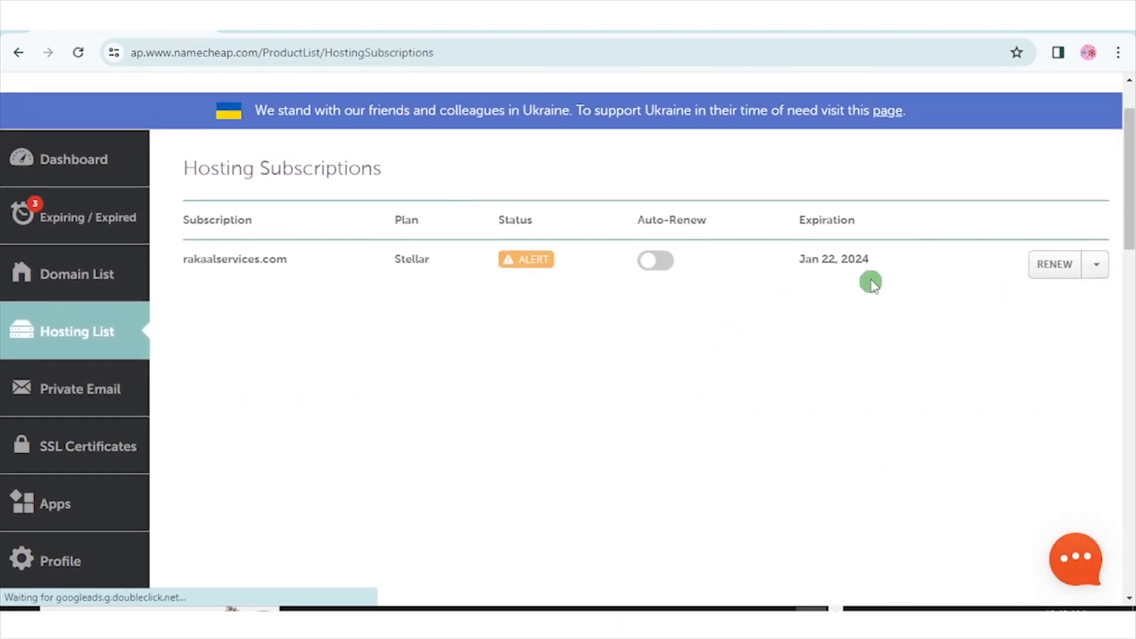
{"action": "left_click", "coordinate": [1095, 266]}
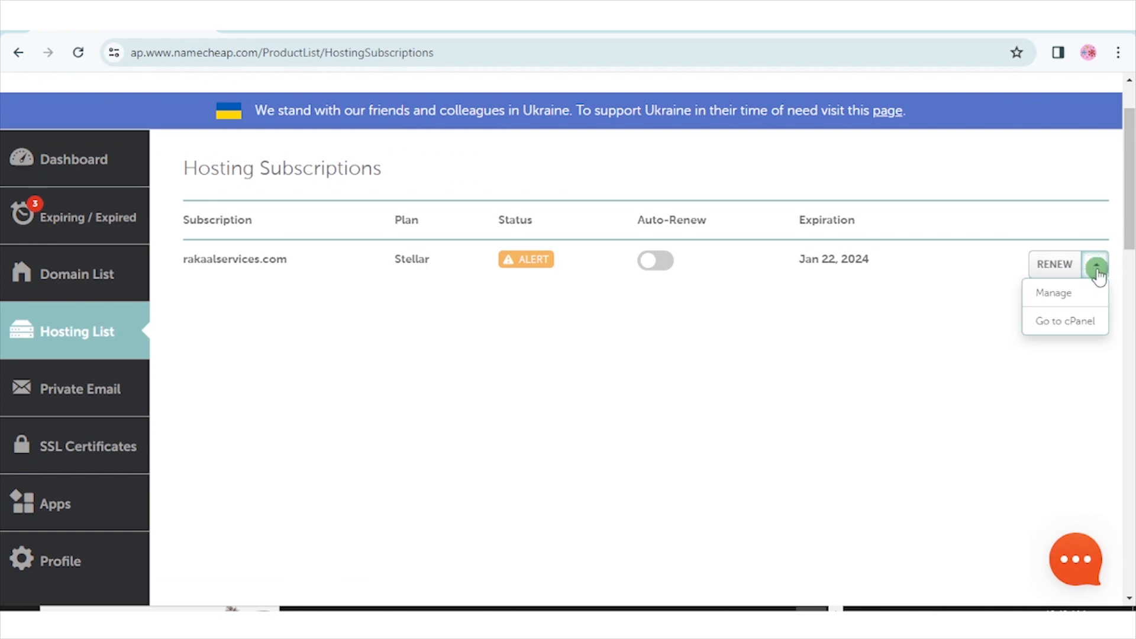
{"action": "left_click", "coordinate": [1082, 322]}
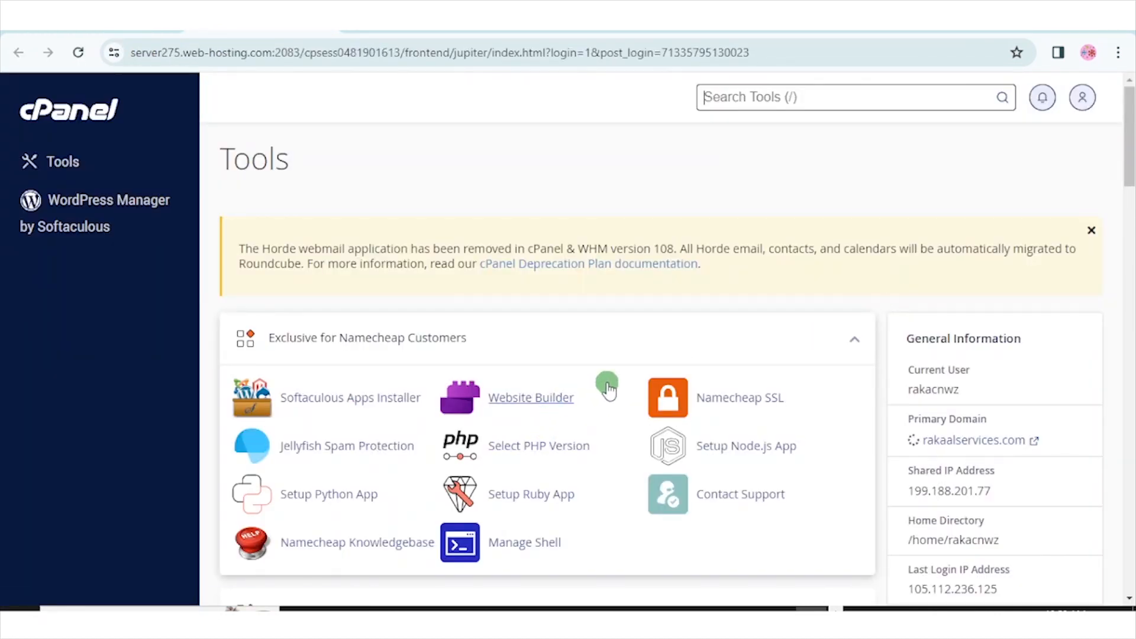
- Open the Zone Editor from the Domains group of cPanel tools
{"action": "scroll", "coordinate": [521, 342], "scroll_direction": "down", "scroll_amount": 3}
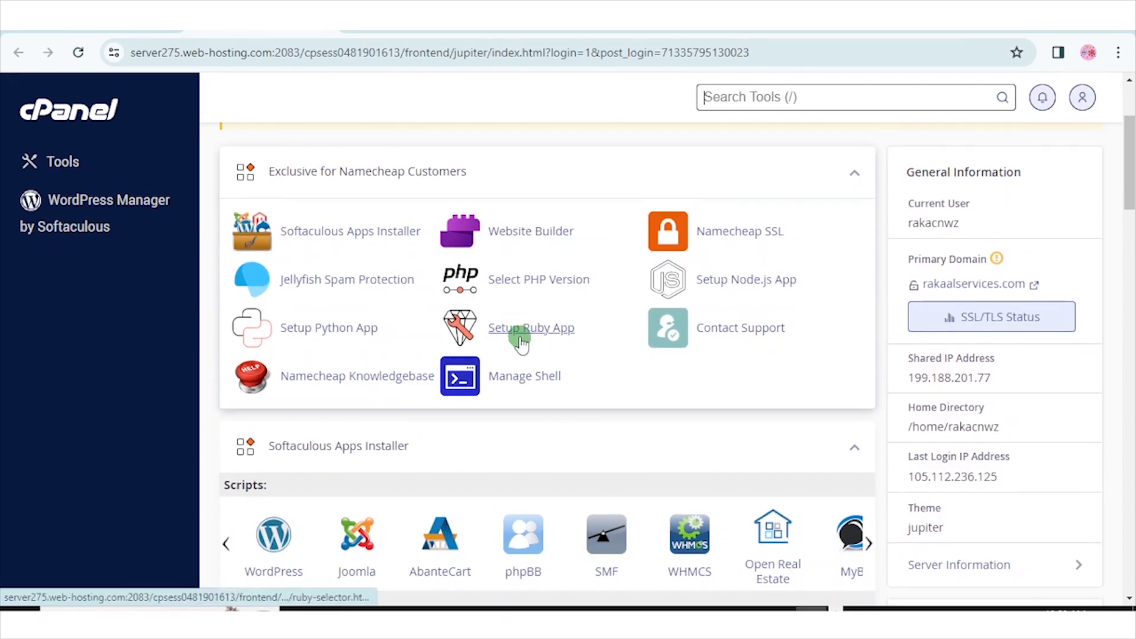
{"action": "scroll", "coordinate": [527, 343], "scroll_direction": "down", "scroll_amount": 4}
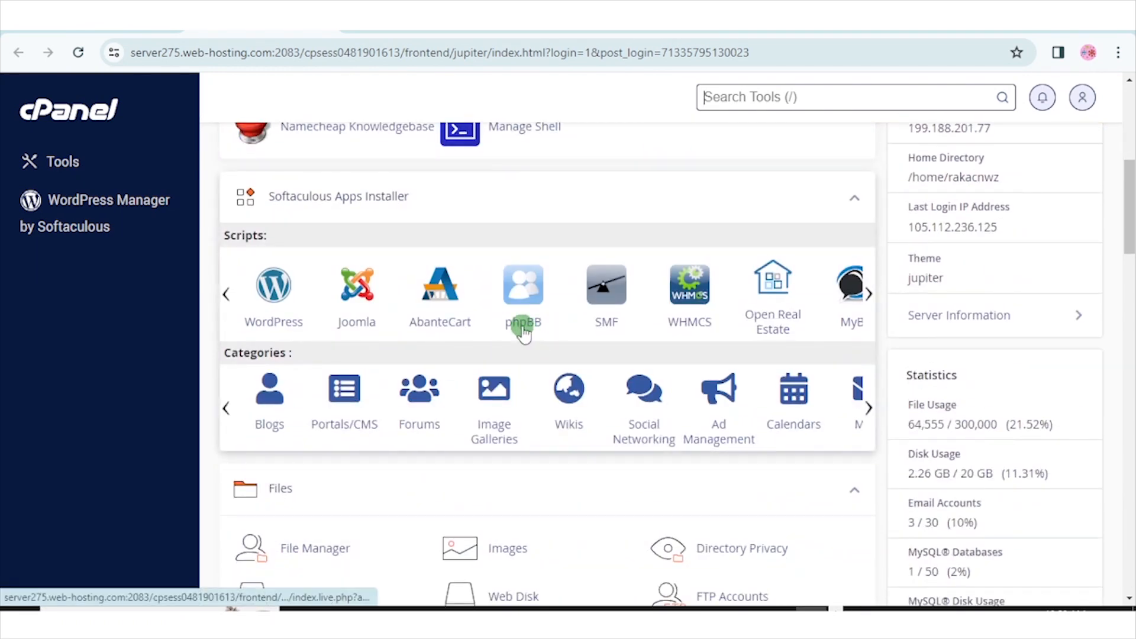
{"action": "scroll", "coordinate": [525, 332], "scroll_direction": "down", "scroll_amount": 3}
{"action": "scroll", "coordinate": [524, 329], "scroll_direction": "down", "scroll_amount": 10}
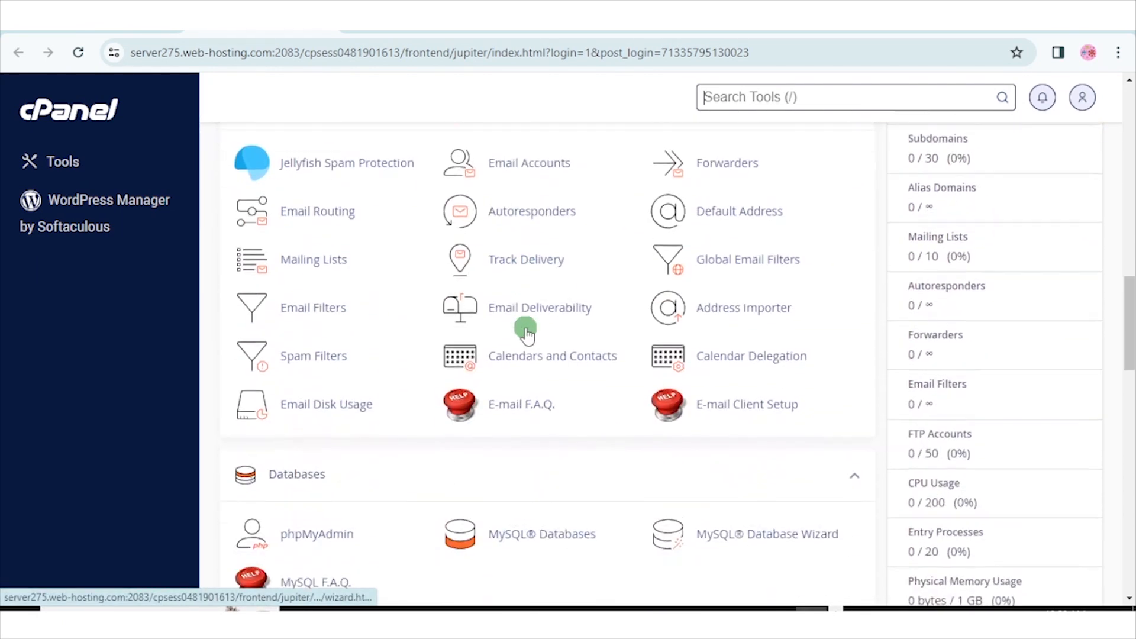
{"action": "scroll", "coordinate": [525, 330], "scroll_direction": "down", "scroll_amount": 3}
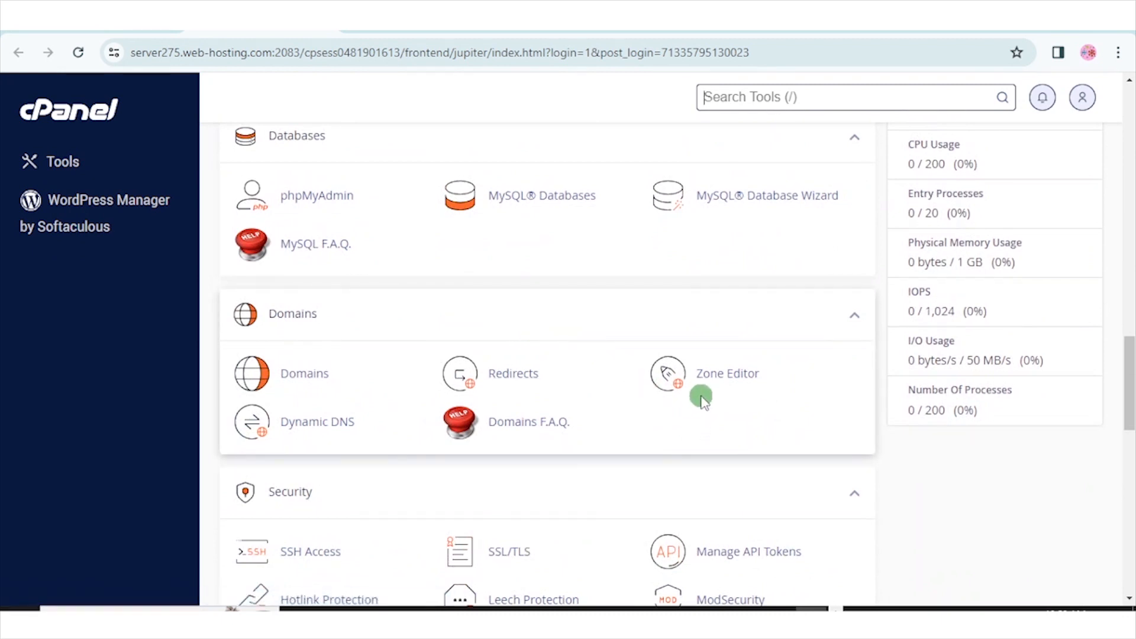
{"action": "left_click", "coordinate": [708, 375]}
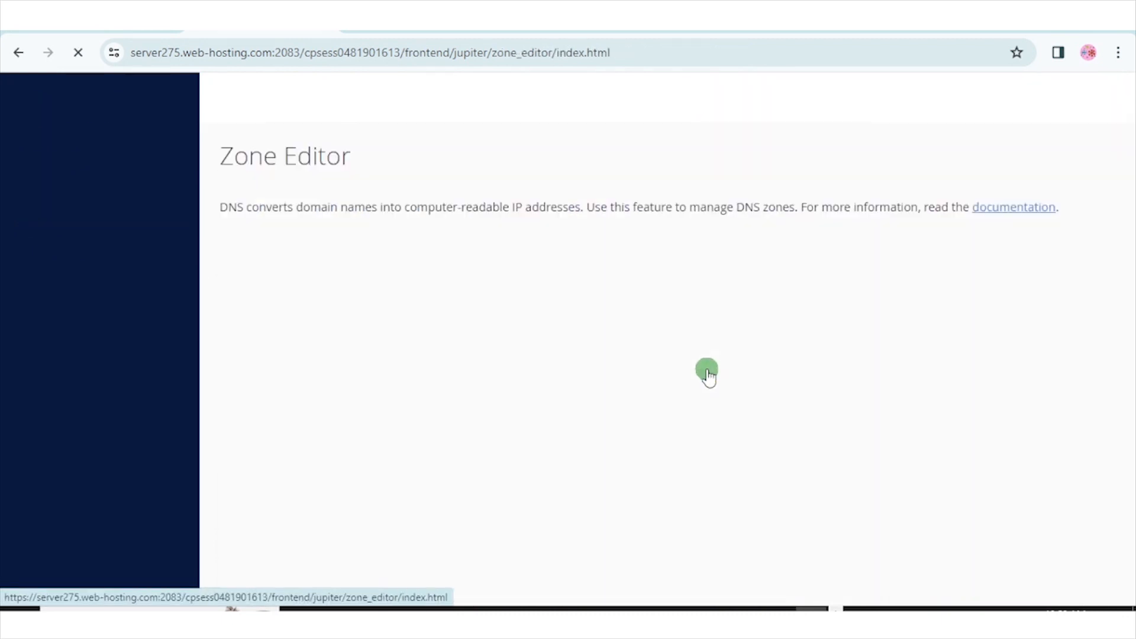
- Recheck the verification instructions in Search Console, and open the DNS zone records of rakaalservices.com for management in cPanel
{"action": "scroll", "coordinate": [704, 376], "scroll_direction": "down", "scroll_amount": 1}
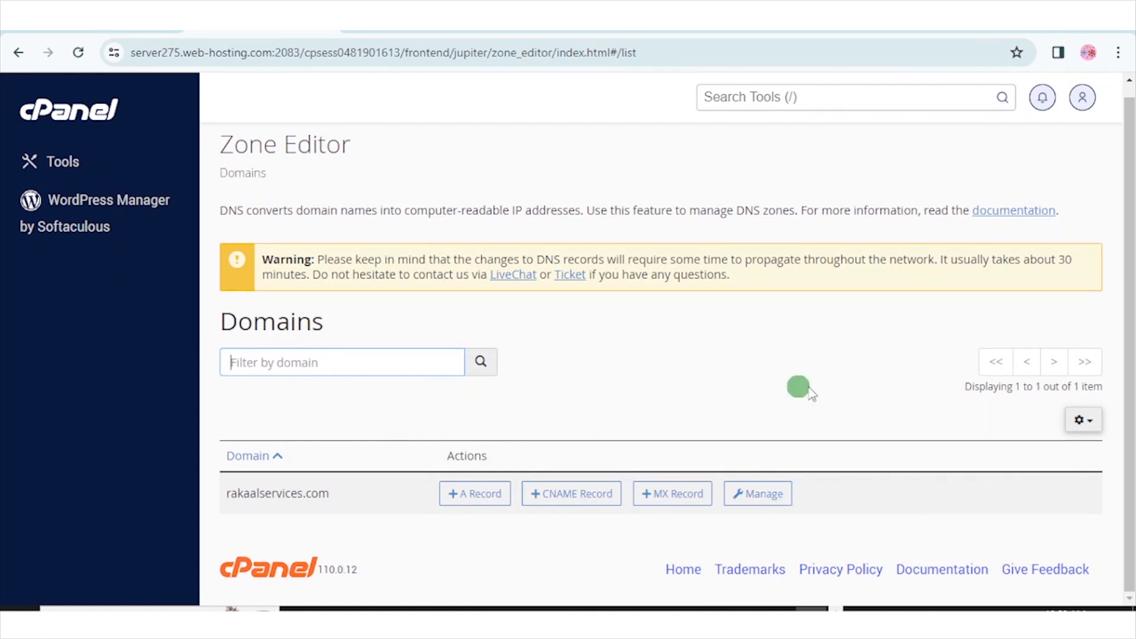
{"action": "left_click", "coordinate": [710, 36]}
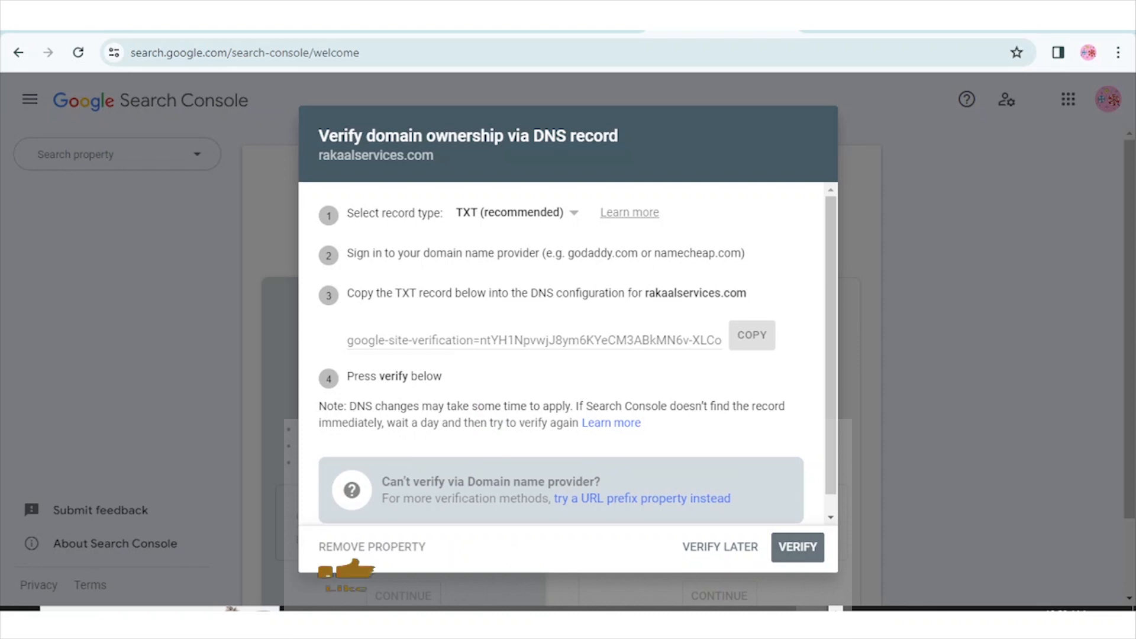
{"action": "left_click", "coordinate": [262, 33]}
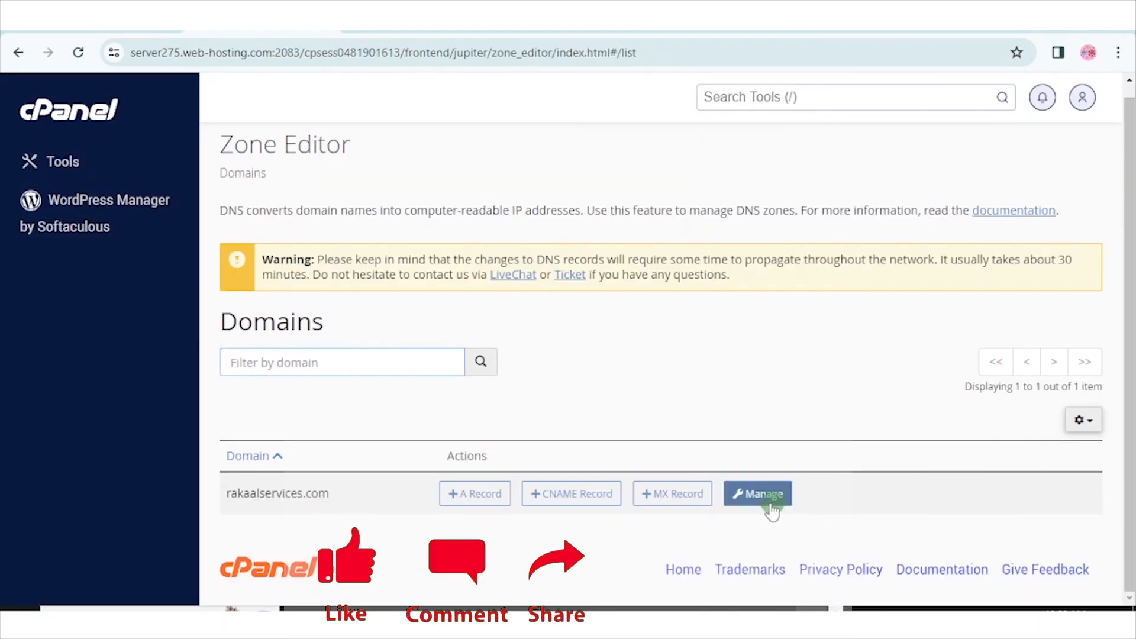
{"action": "left_click", "coordinate": [739, 497]}
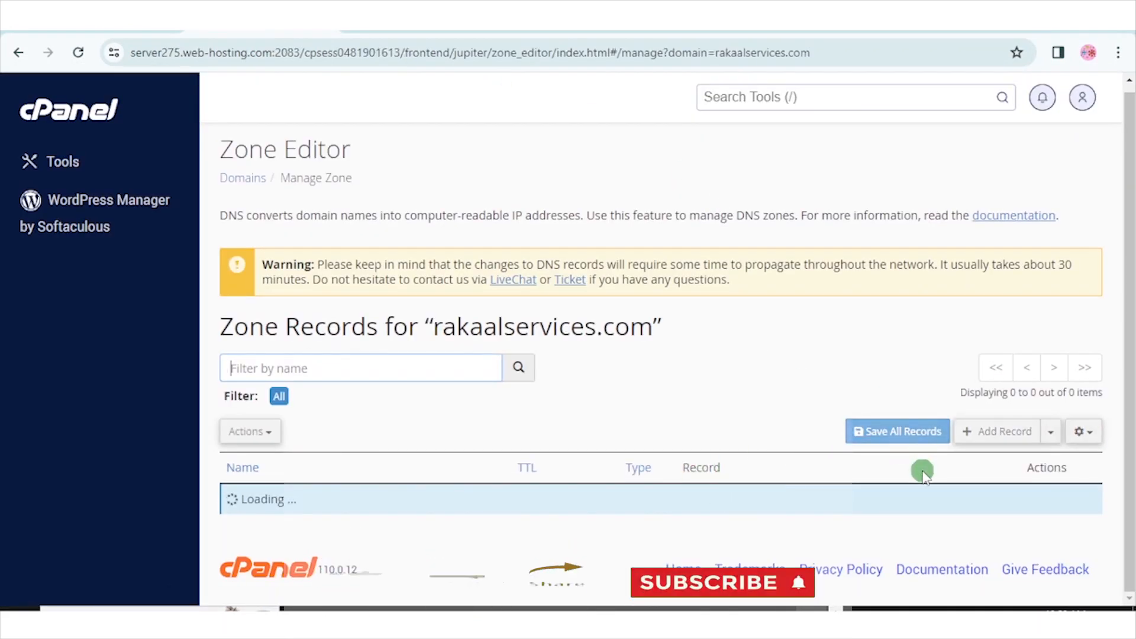
- Add a new record to the rakaalservices.com zone and set its type to TXT
{"action": "left_click", "coordinate": [997, 437]}
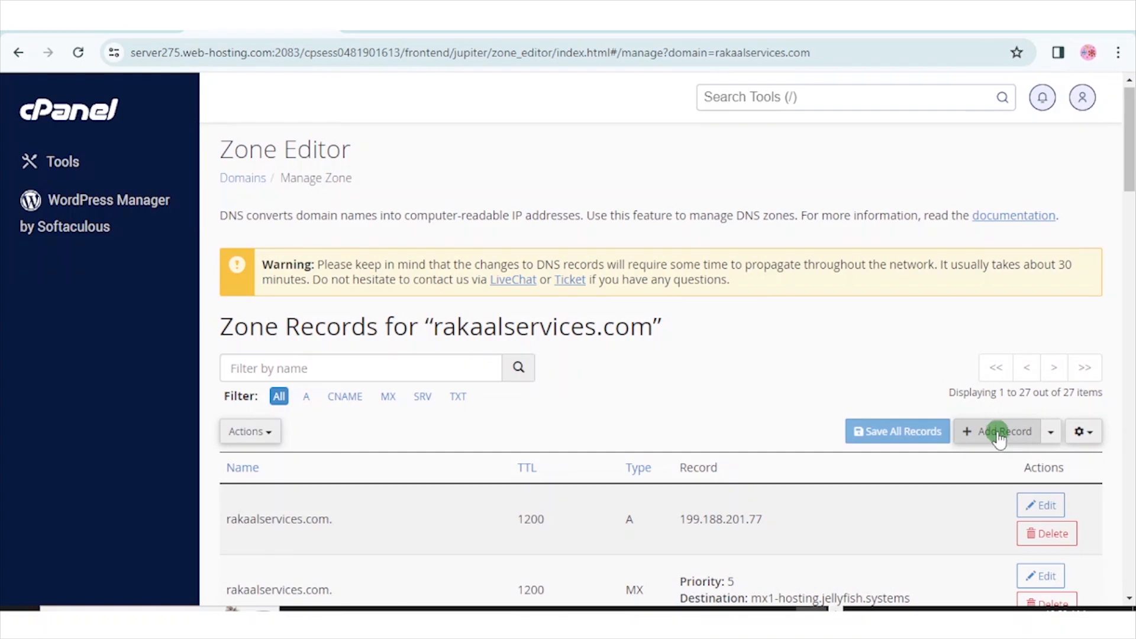
{"action": "scroll", "coordinate": [751, 435], "scroll_direction": "down", "scroll_amount": 4}
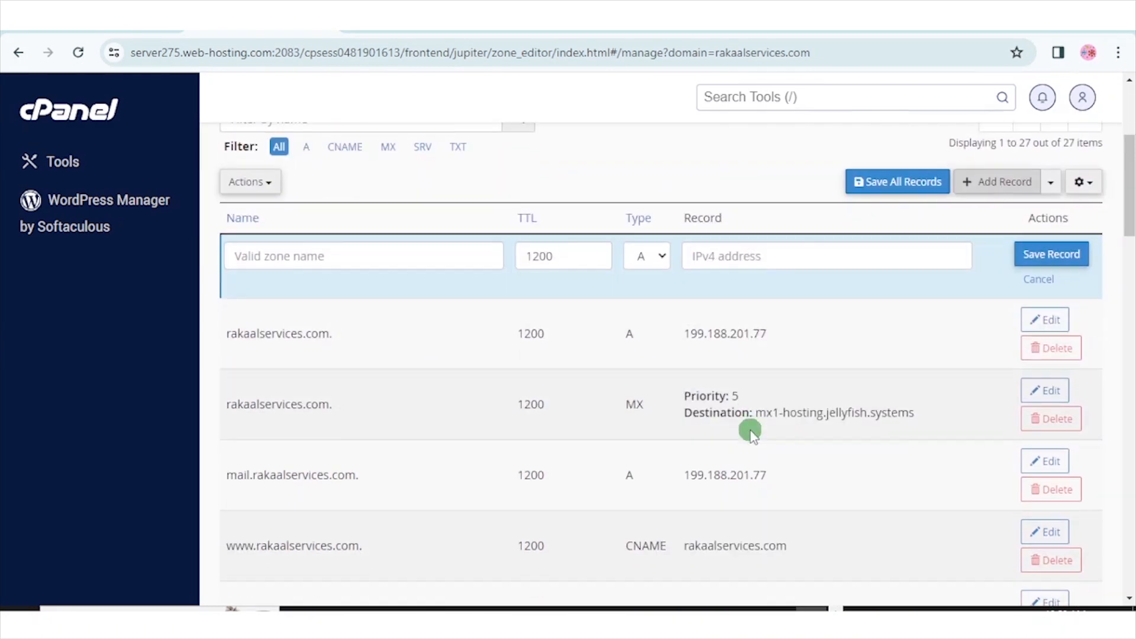
{"action": "scroll", "coordinate": [639, 342], "scroll_direction": "up", "scroll_amount": 1}
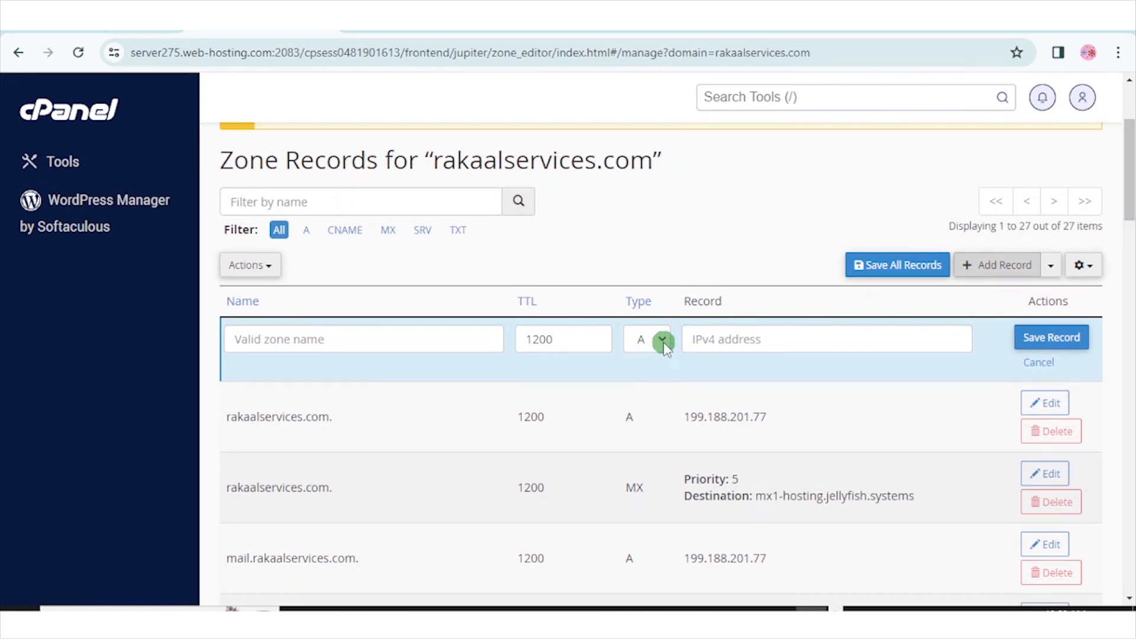
{"action": "left_click", "coordinate": [662, 341]}
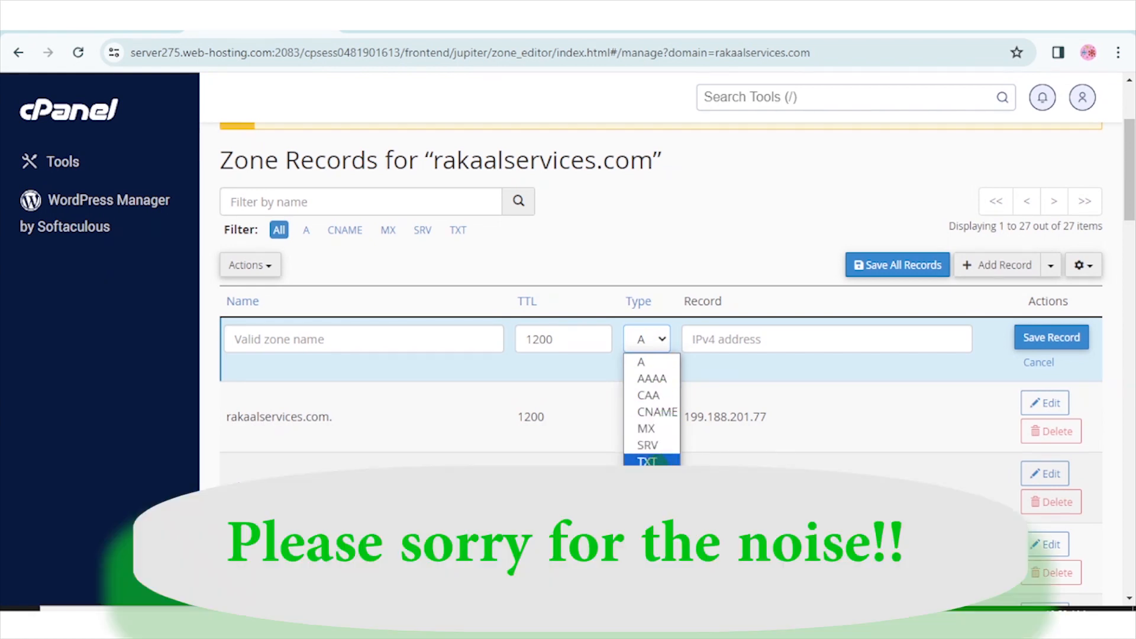
{"action": "left_click", "coordinate": [650, 461]}
{"action": "left_click", "coordinate": [708, 349]}
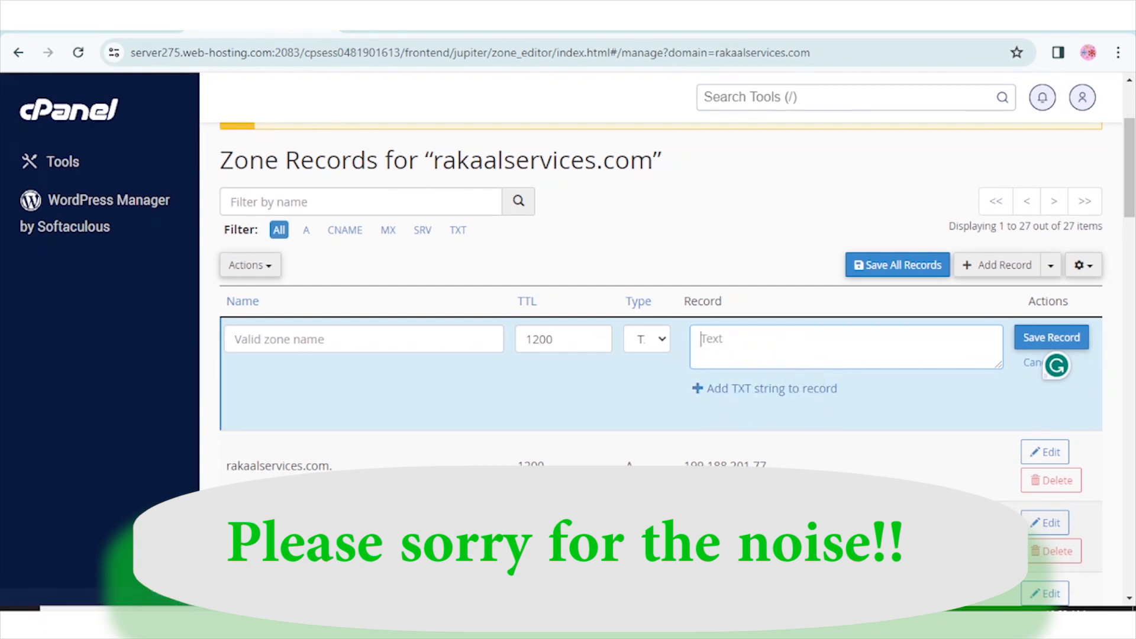
- Copy the verification token from Search Console, paste it as the new TXT record's text in cPanel, name the record 1234 and save it
{"action": "left_click", "coordinate": [722, 25]}
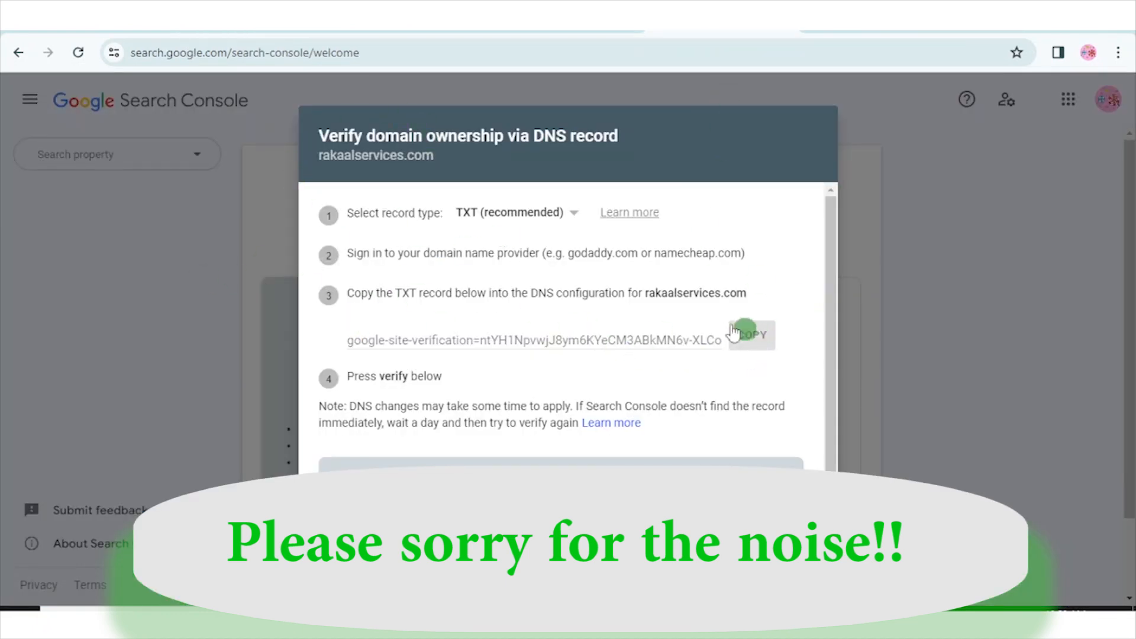
{"action": "left_click", "coordinate": [253, 27]}
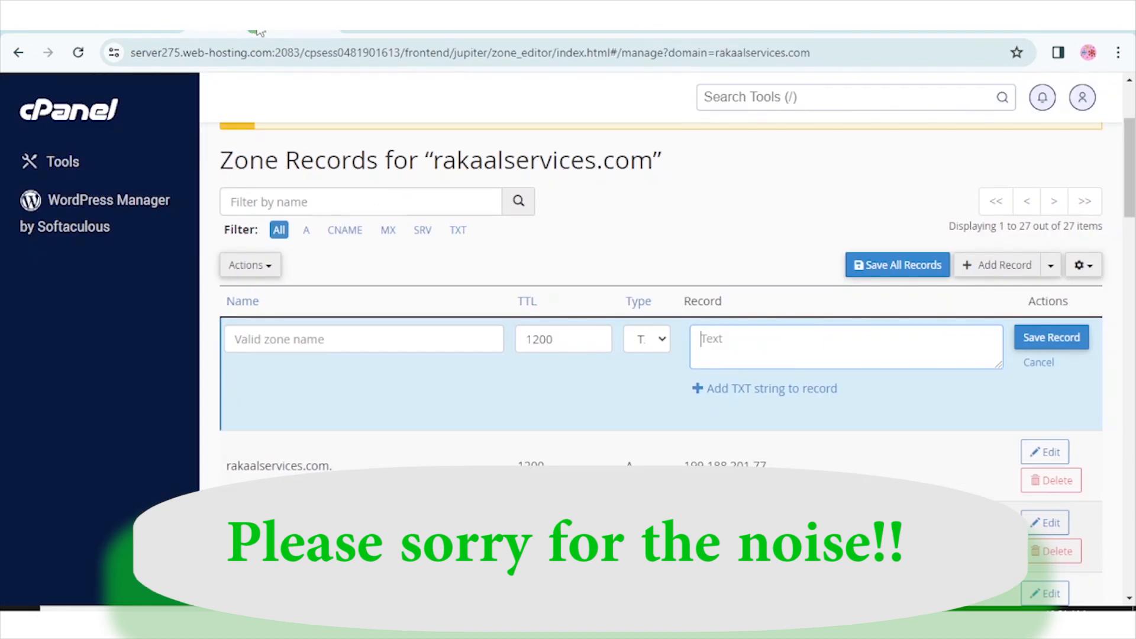
{"action": "right_click", "coordinate": [734, 352]}
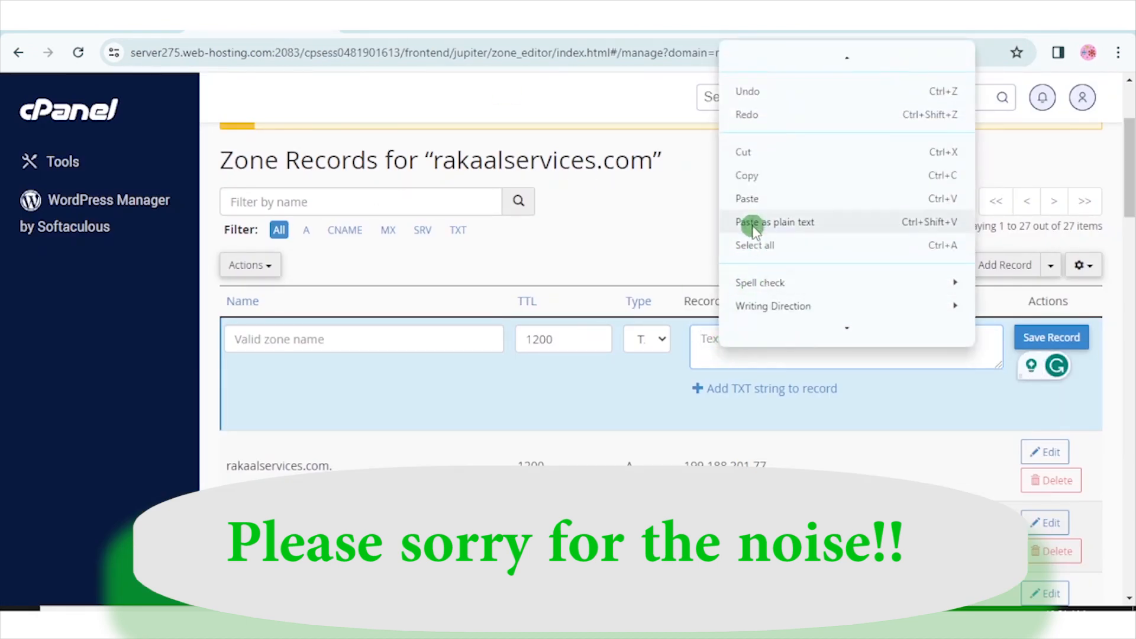
{"action": "left_click", "coordinate": [753, 204]}
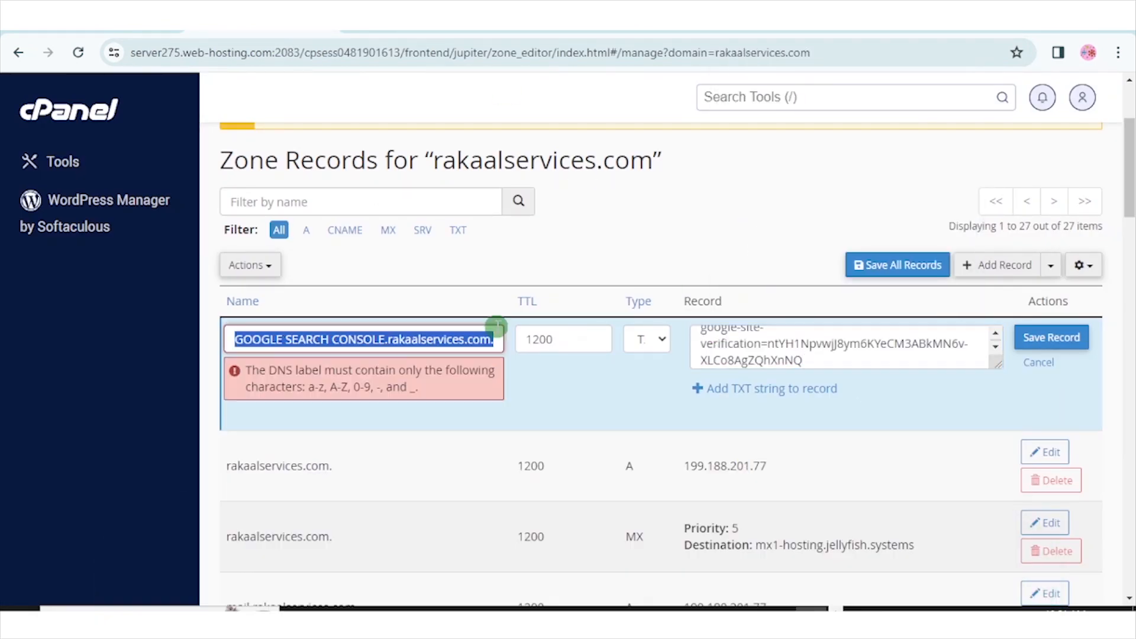
{"action": "type", "text": "1234"}
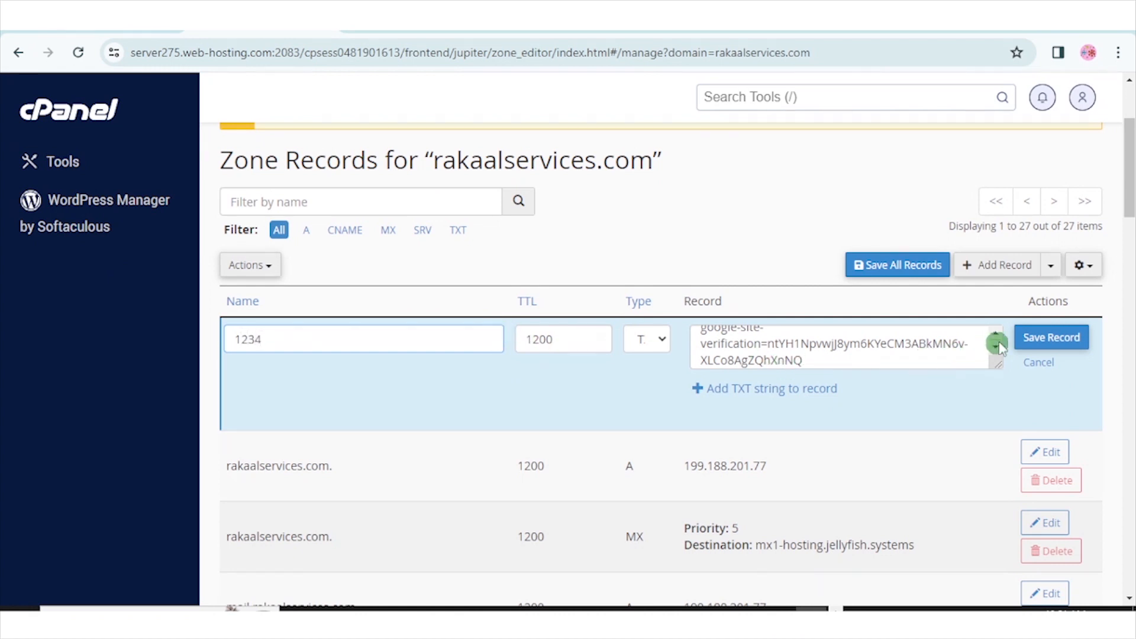
{"action": "left_click", "coordinate": [1031, 332]}
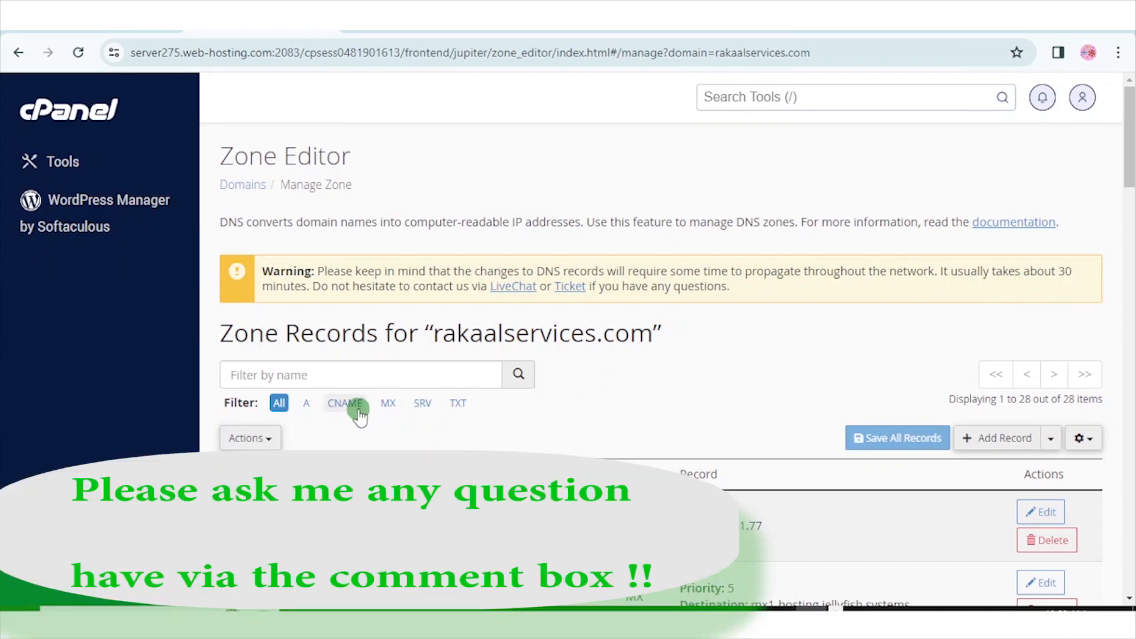
- Look through the full list of zone records for rakaalservices.com to find the added TXT record
{"action": "scroll", "coordinate": [468, 368], "scroll_direction": "down", "scroll_amount": 2}
{"action": "scroll", "coordinate": [468, 367], "scroll_direction": "down", "scroll_amount": 2}
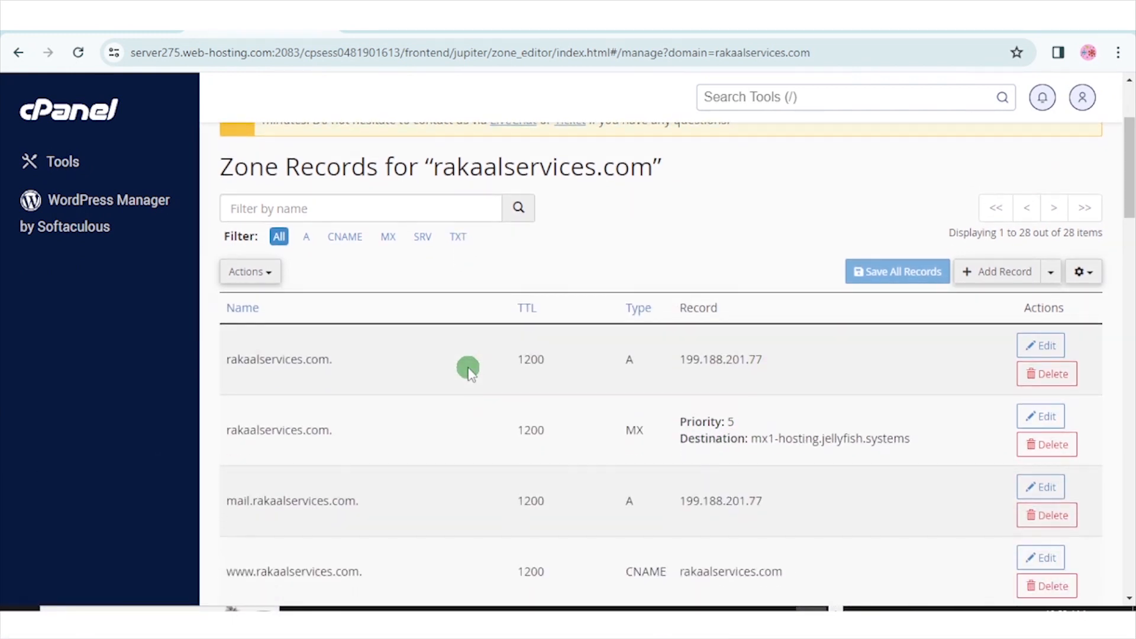
{"action": "scroll", "coordinate": [500, 379], "scroll_direction": "down", "scroll_amount": 4}
{"action": "scroll", "coordinate": [503, 378], "scroll_direction": "down", "scroll_amount": 2}
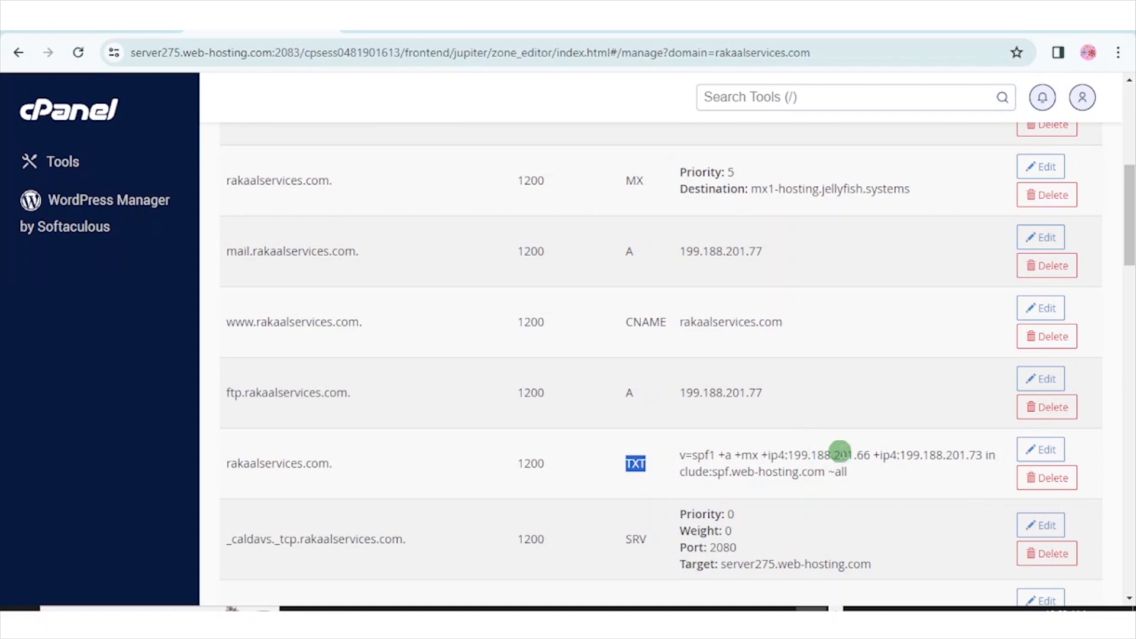
{"action": "scroll", "coordinate": [842, 450], "scroll_direction": "down", "scroll_amount": 1}
{"action": "scroll", "coordinate": [841, 450], "scroll_direction": "down", "scroll_amount": 5}
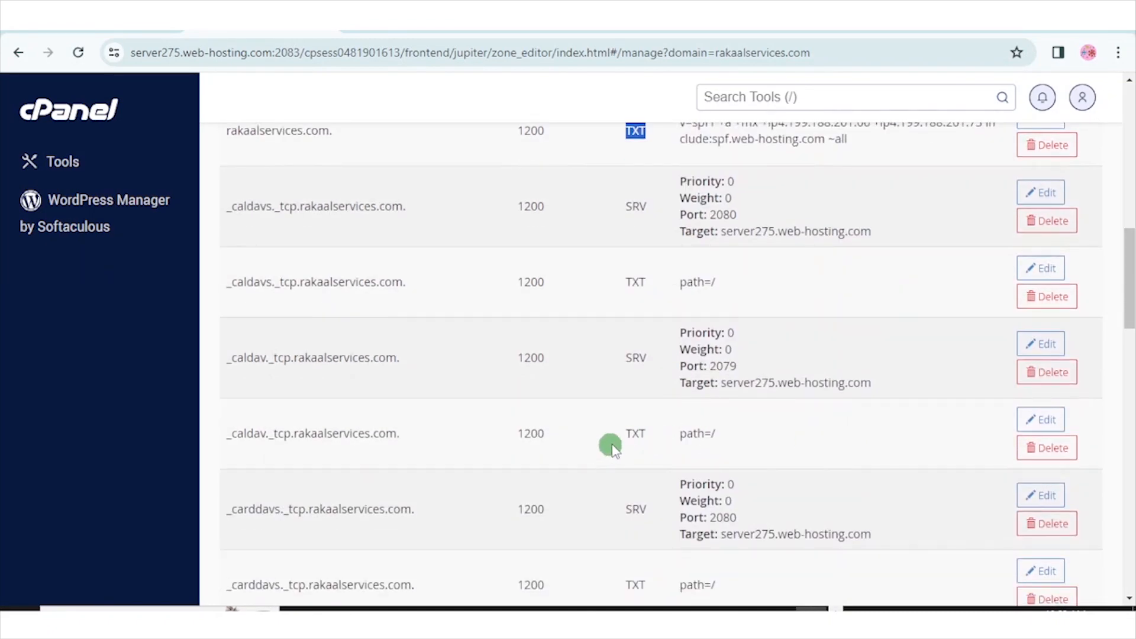
{"action": "scroll", "coordinate": [642, 431], "scroll_direction": "down", "scroll_amount": 15}
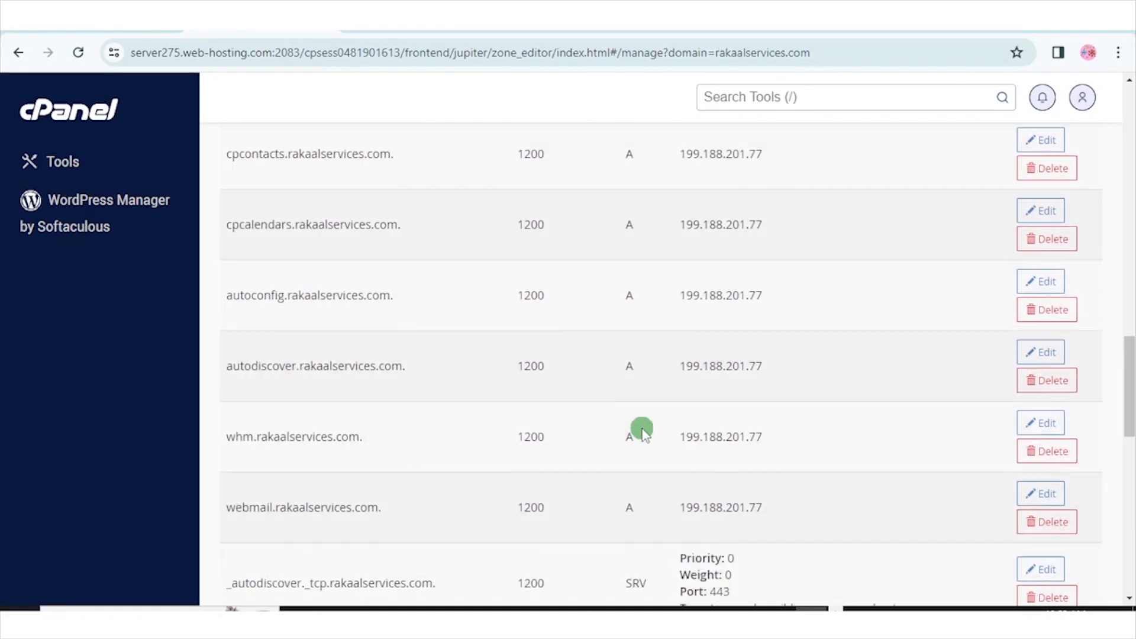
{"action": "scroll", "coordinate": [641, 430], "scroll_direction": "down", "scroll_amount": 5}
{"action": "scroll", "coordinate": [642, 431], "scroll_direction": "up", "scroll_amount": 20}
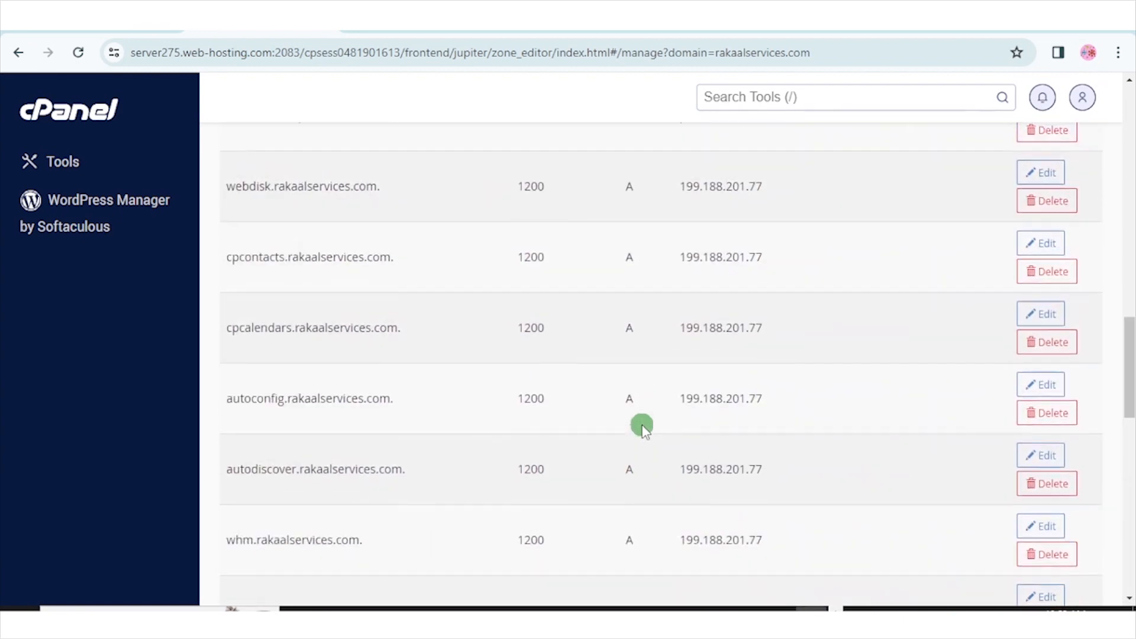
{"action": "scroll", "coordinate": [643, 427], "scroll_direction": "down", "scroll_amount": 2}
{"action": "scroll", "coordinate": [728, 556], "scroll_direction": "up", "scroll_amount": 4}
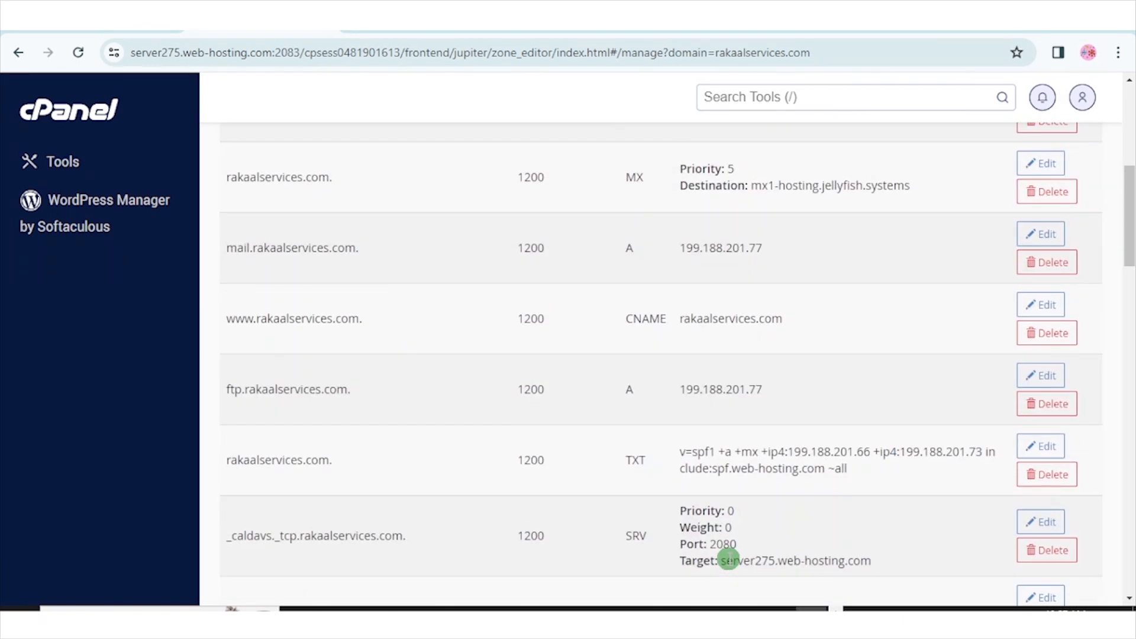
{"action": "scroll", "coordinate": [729, 364], "scroll_direction": "up", "scroll_amount": 3}
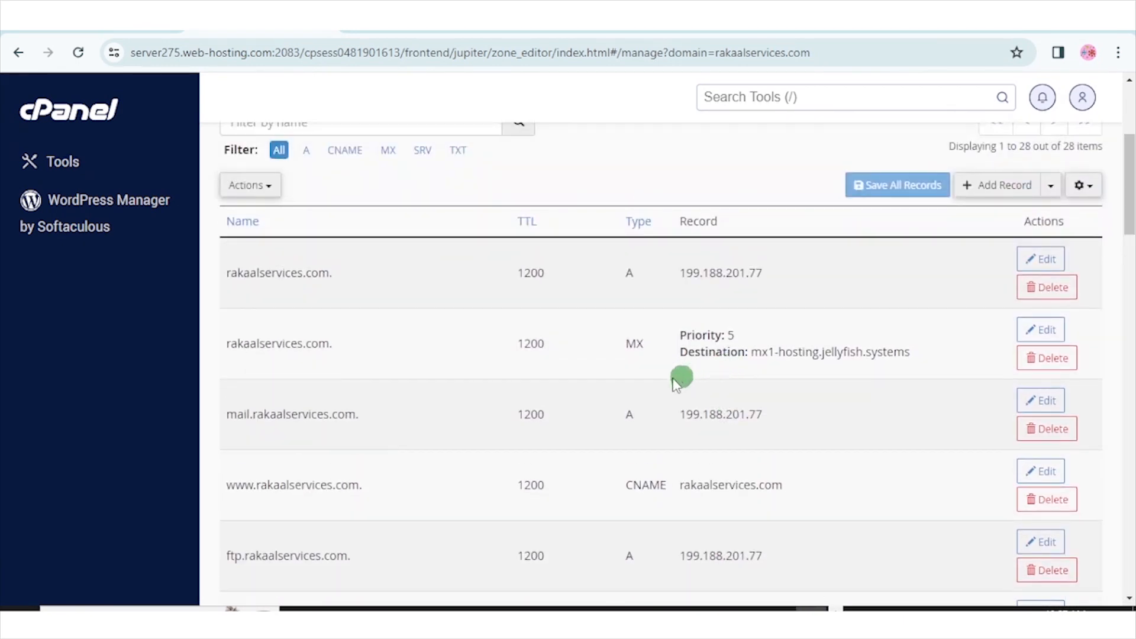
{"action": "scroll", "coordinate": [578, 363], "scroll_direction": "up", "scroll_amount": 3}
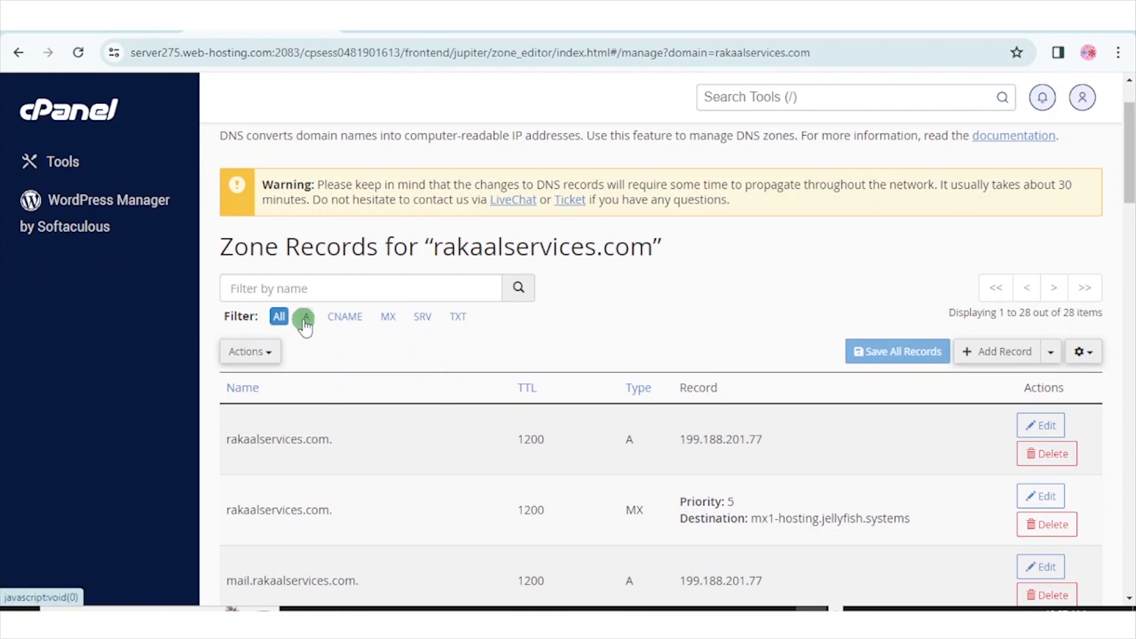
- Filter the zone records to TXT only and examine the google-site-verification entry named 1234.rakaalservices.com
{"action": "left_click", "coordinate": [457, 317]}
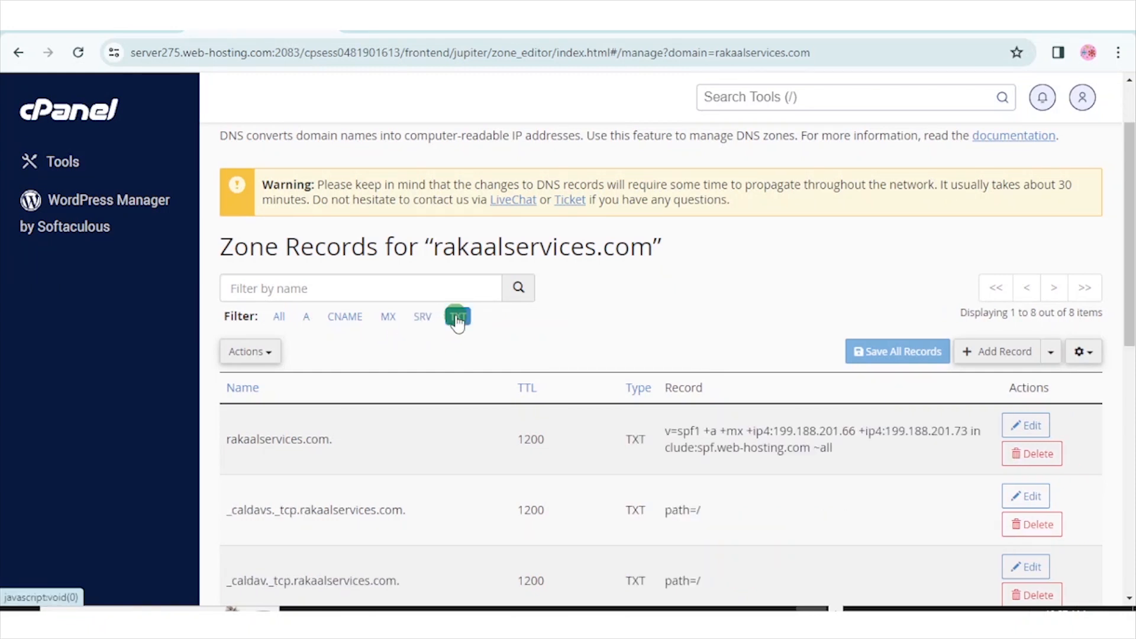
{"action": "scroll", "coordinate": [461, 310], "scroll_direction": "down", "scroll_amount": 1}
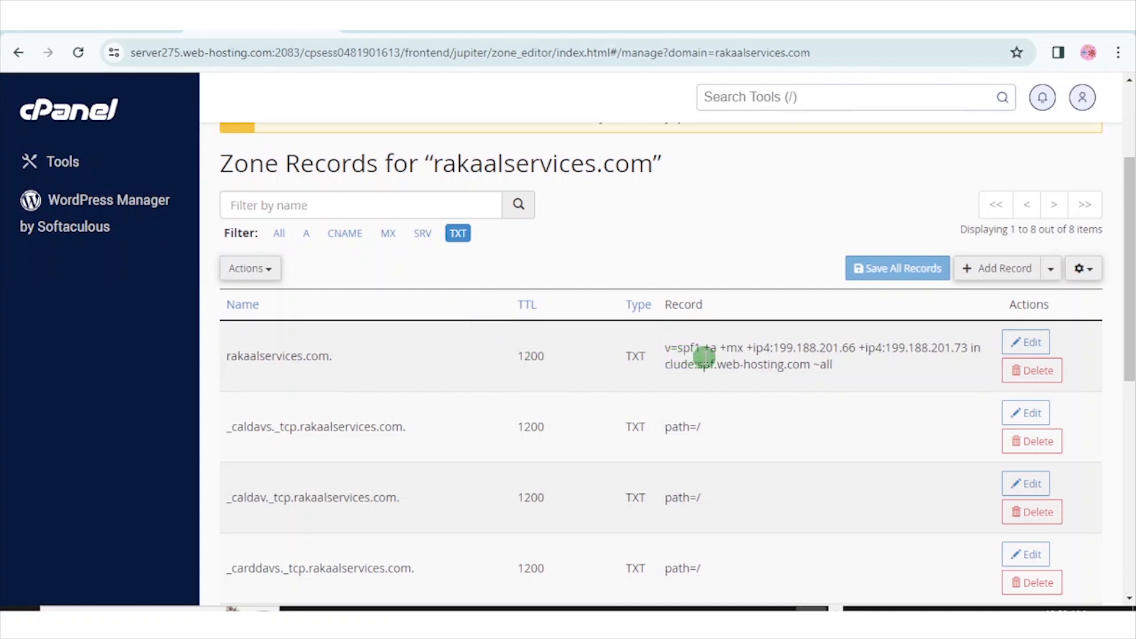
{"action": "scroll", "coordinate": [705, 356], "scroll_direction": "down", "scroll_amount": 5}
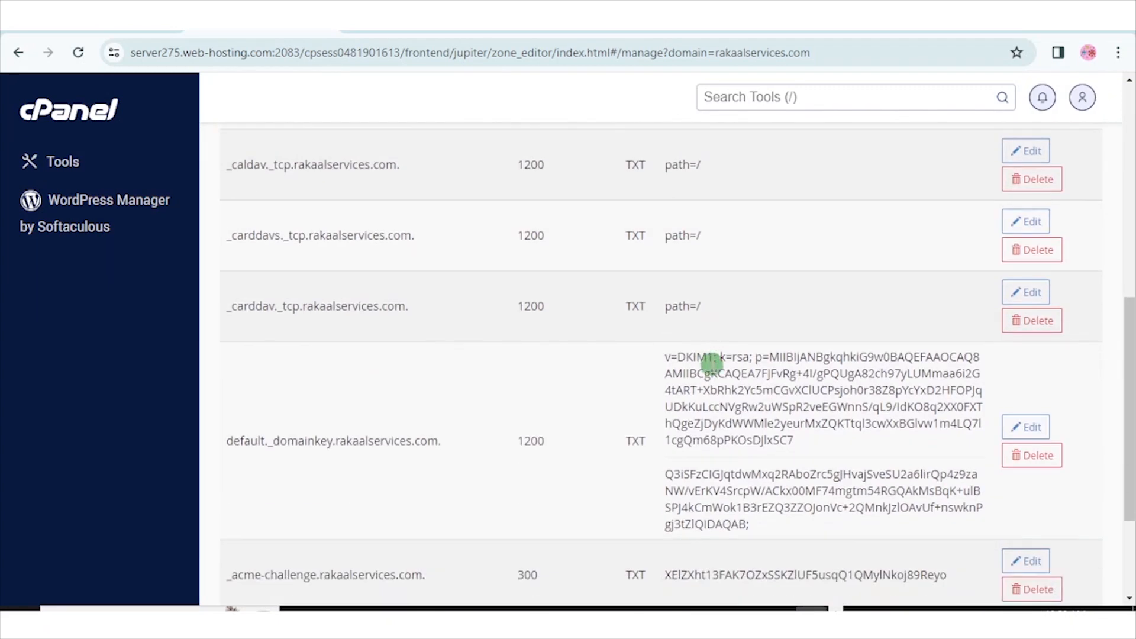
{"action": "scroll", "coordinate": [718, 374], "scroll_direction": "up", "scroll_amount": 4}
{"action": "scroll", "coordinate": [718, 374], "scroll_direction": "down", "scroll_amount": 7}
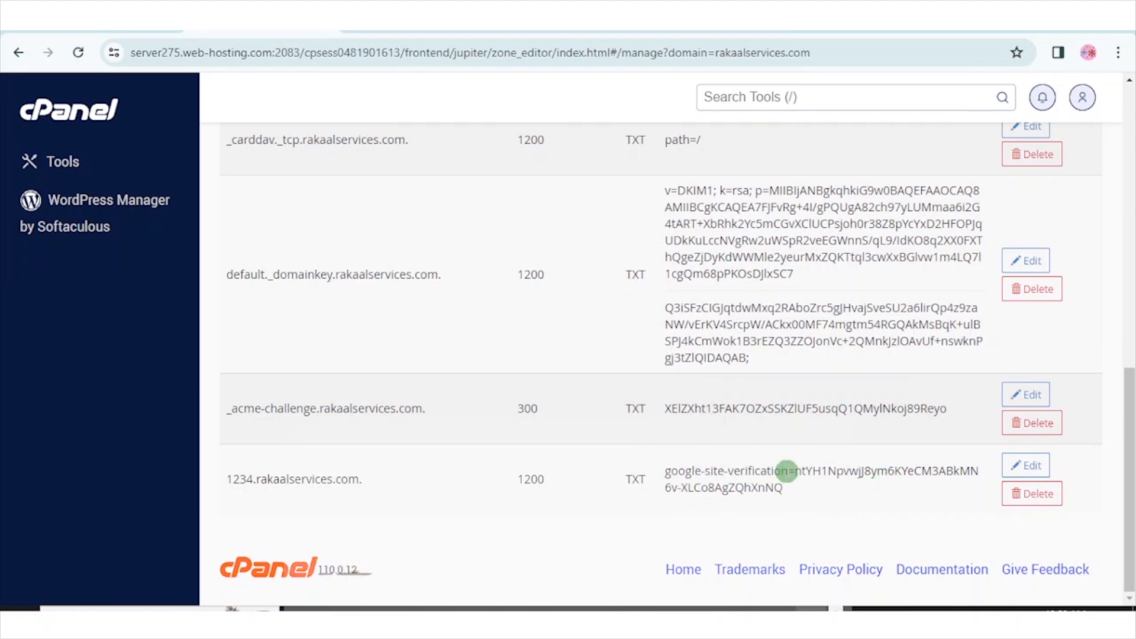
{"action": "left_click_drag", "start_coordinate": [797, 472], "coordinate": [816, 492]}
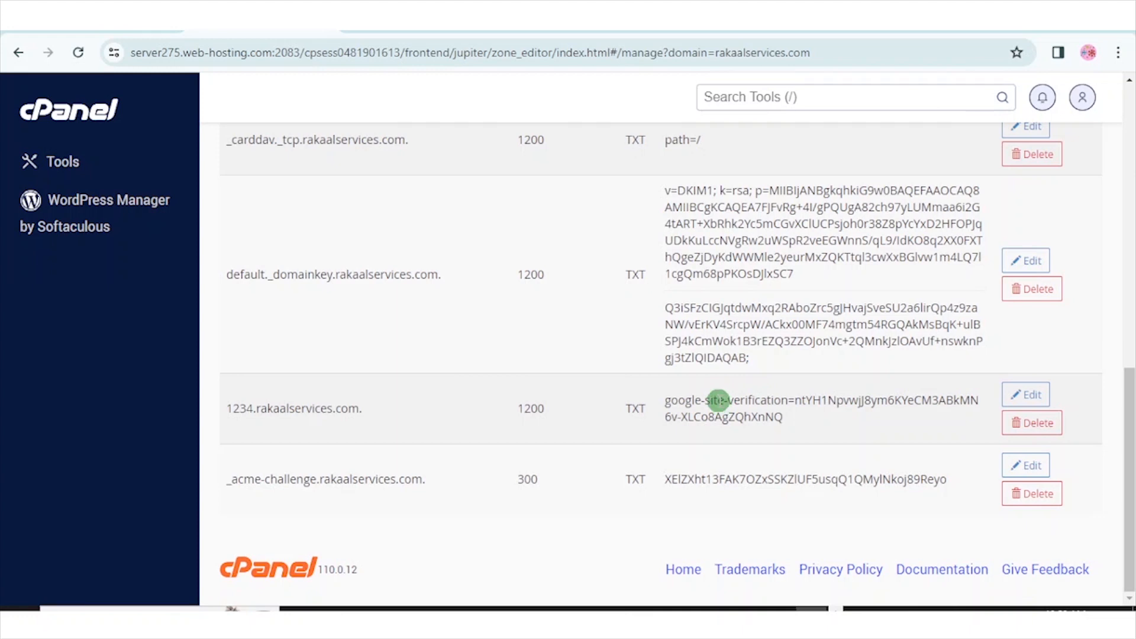
{"action": "scroll", "coordinate": [674, 190], "scroll_direction": "up", "scroll_amount": 10}
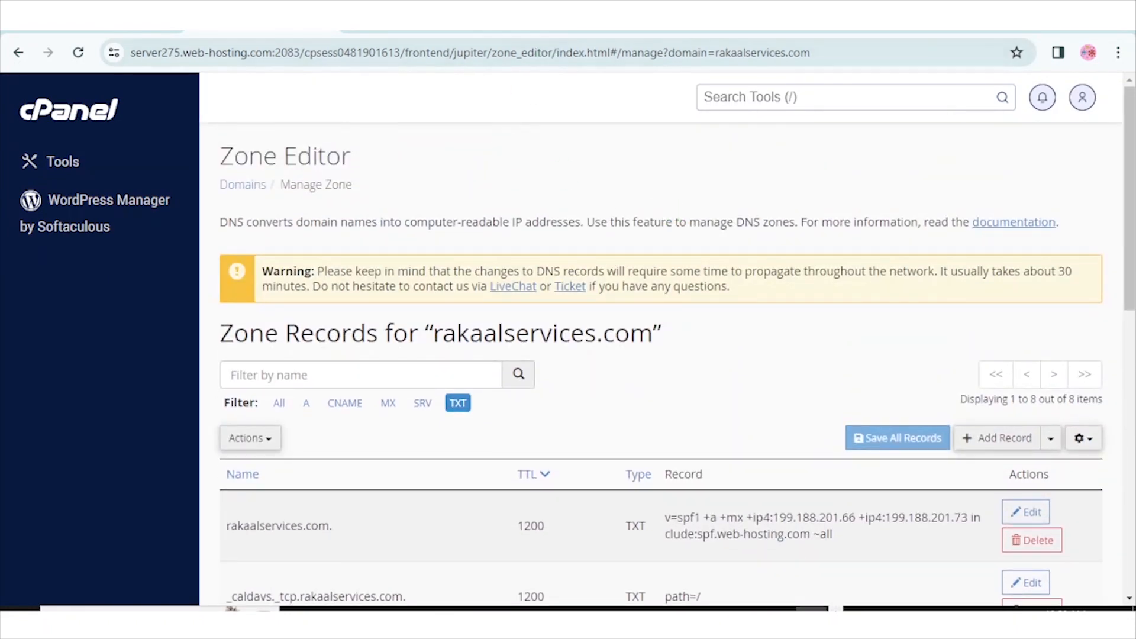
- Switch to Search Console, try to verify ownership of rakaalservices.com and highlight the DNS TXT record listed in the verification result
{"action": "left_click", "coordinate": [710, 28]}
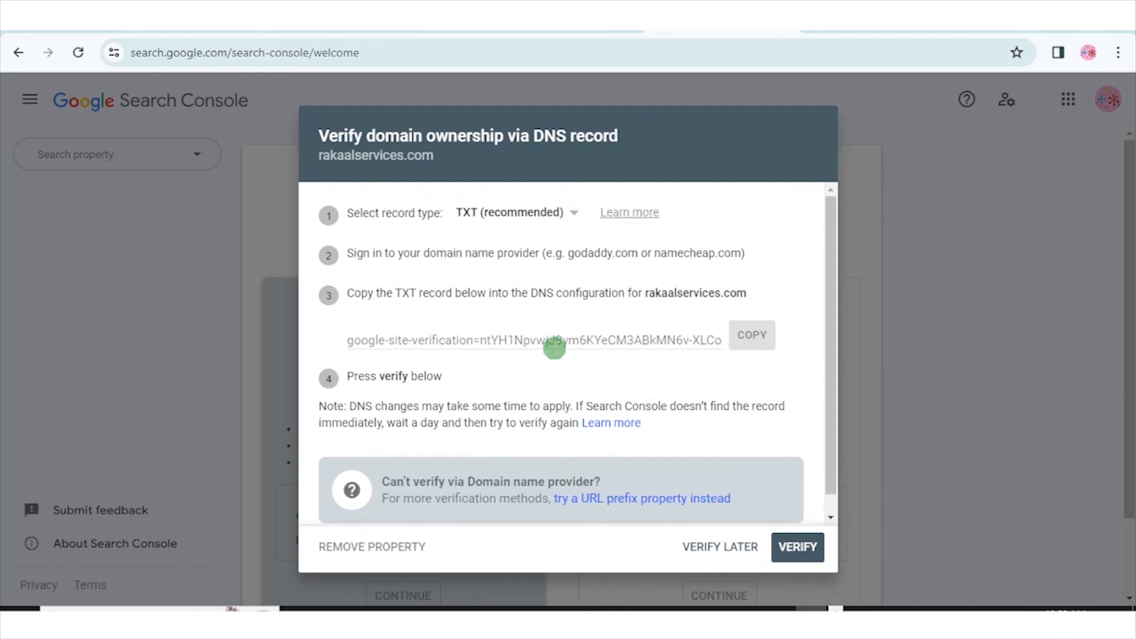
{"action": "left_click", "coordinate": [798, 546]}
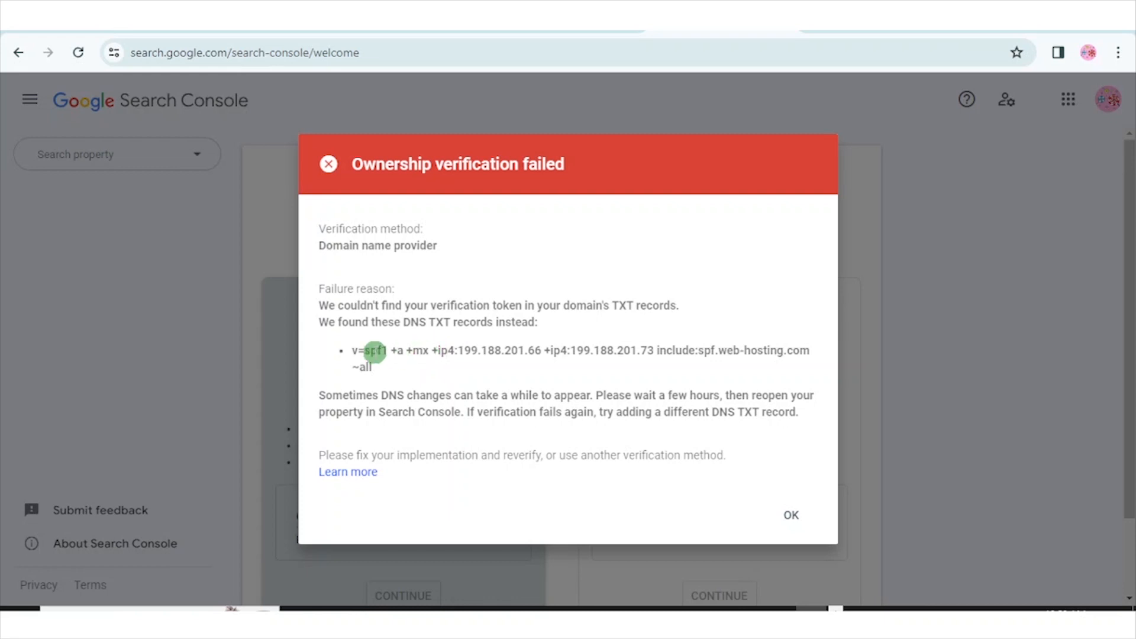
{"action": "left_click_drag", "start_coordinate": [349, 350], "coordinate": [377, 368]}
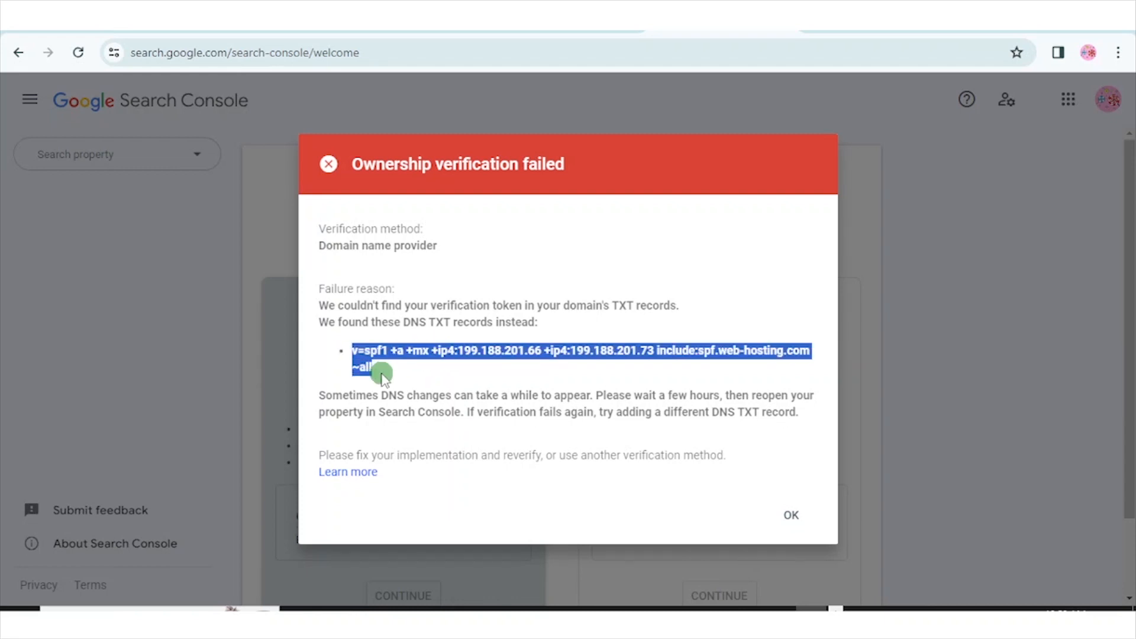
- Compare the SPF and google-site-verification TXT records in the cPanel zone with the record reported by Search Console
{"action": "left_click", "coordinate": [368, 38]}
{"action": "scroll", "coordinate": [611, 335], "scroll_direction": "down", "scroll_amount": 3}
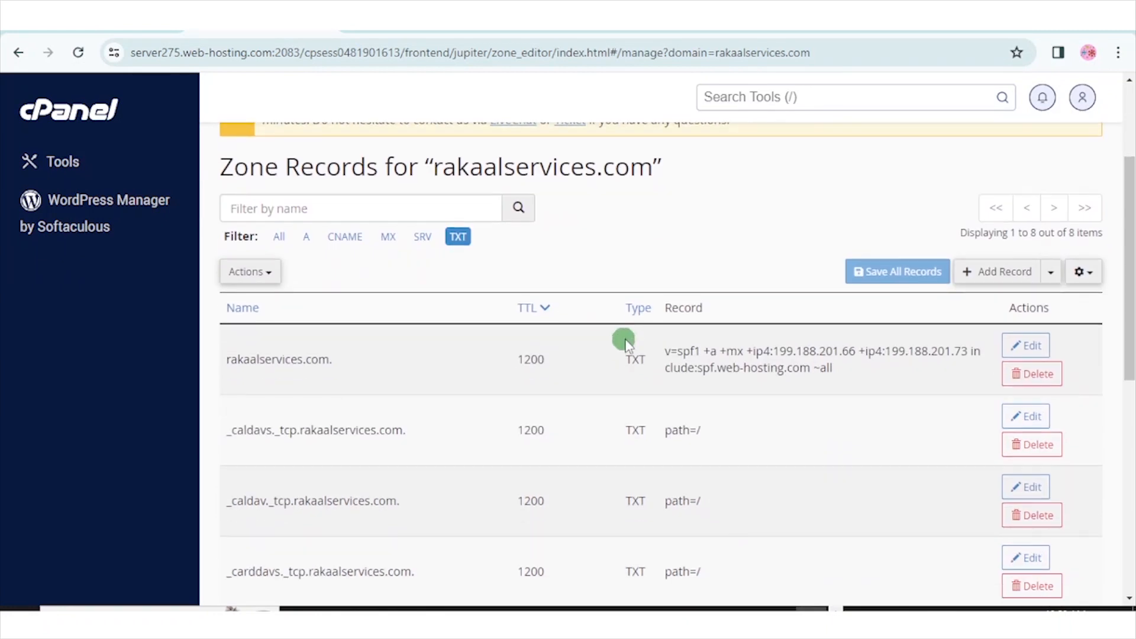
{"action": "left_click_drag", "start_coordinate": [671, 353], "coordinate": [826, 369]}
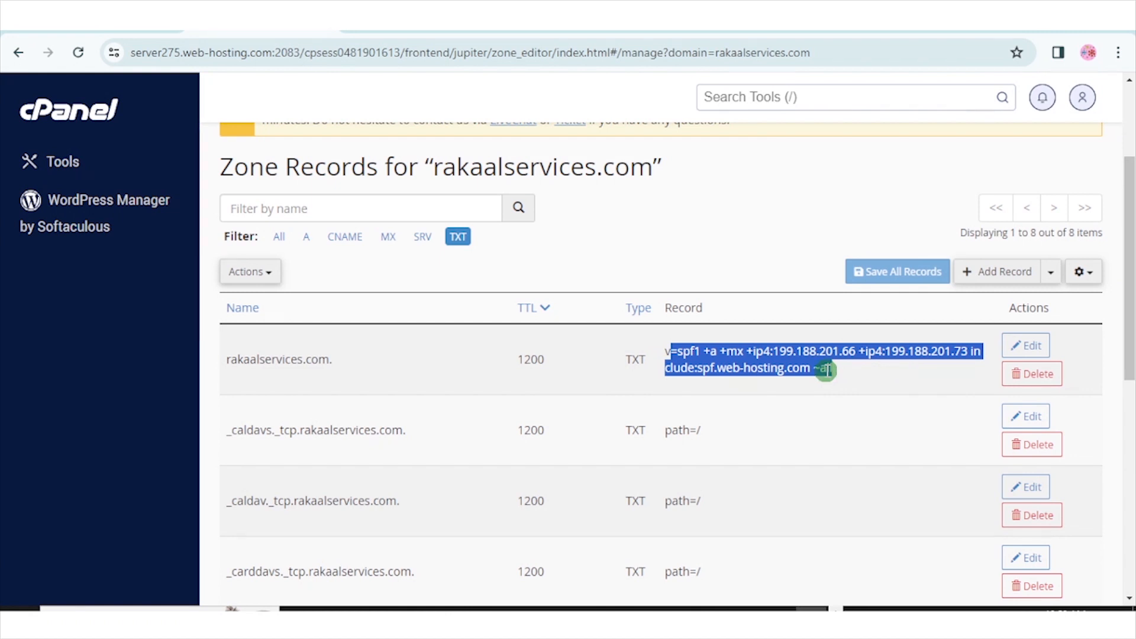
{"action": "scroll", "coordinate": [722, 322], "scroll_direction": "down", "scroll_amount": 9}
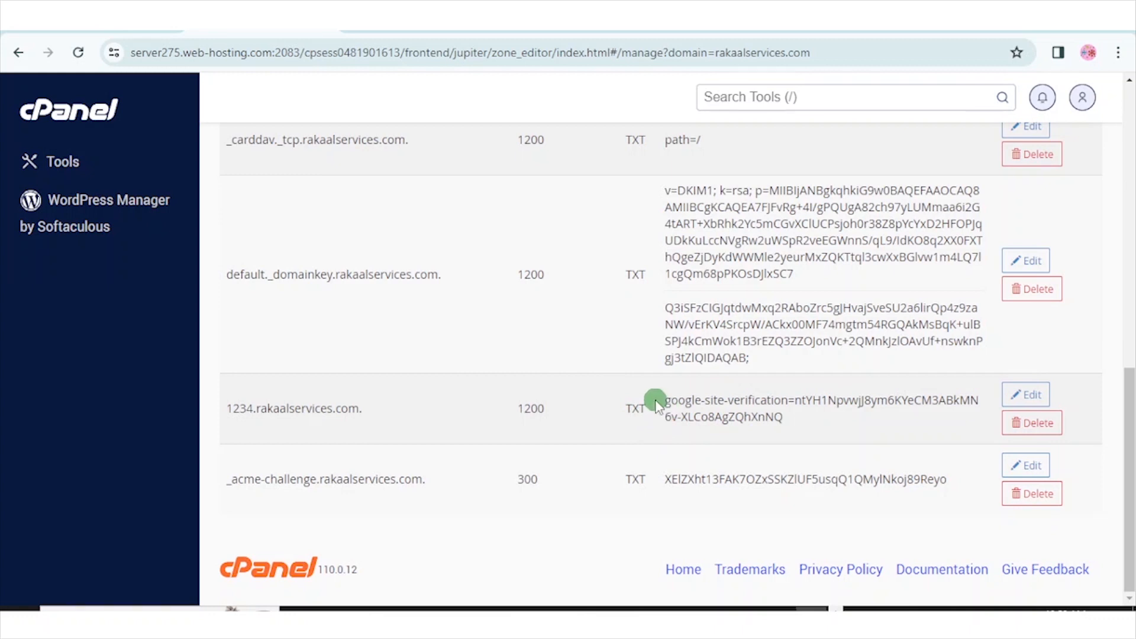
{"action": "left_click", "coordinate": [716, 18]}
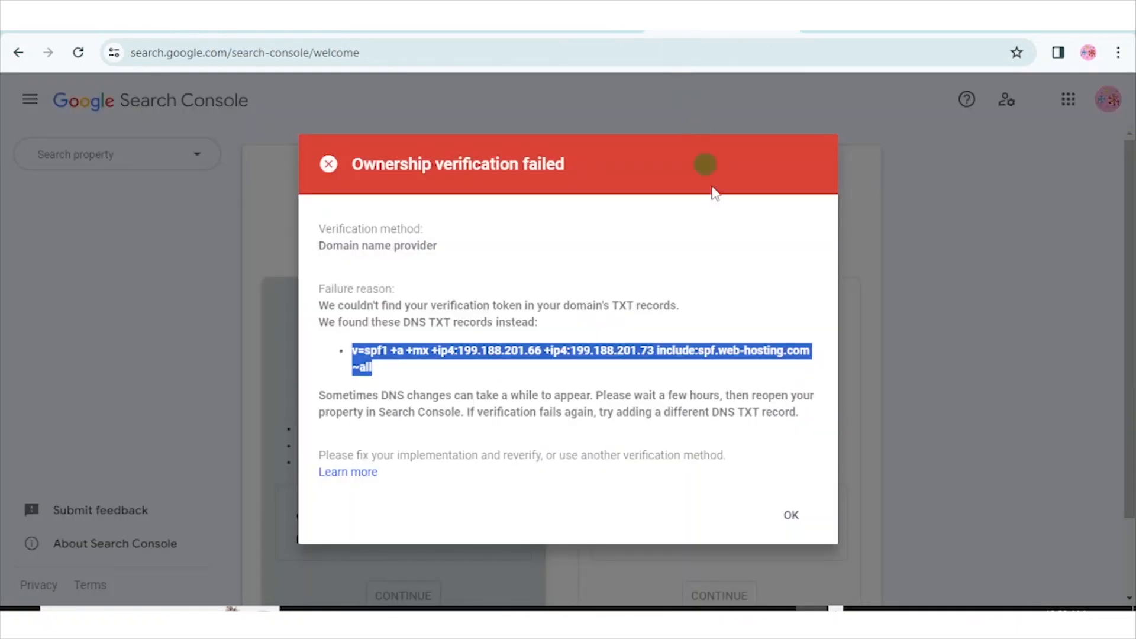